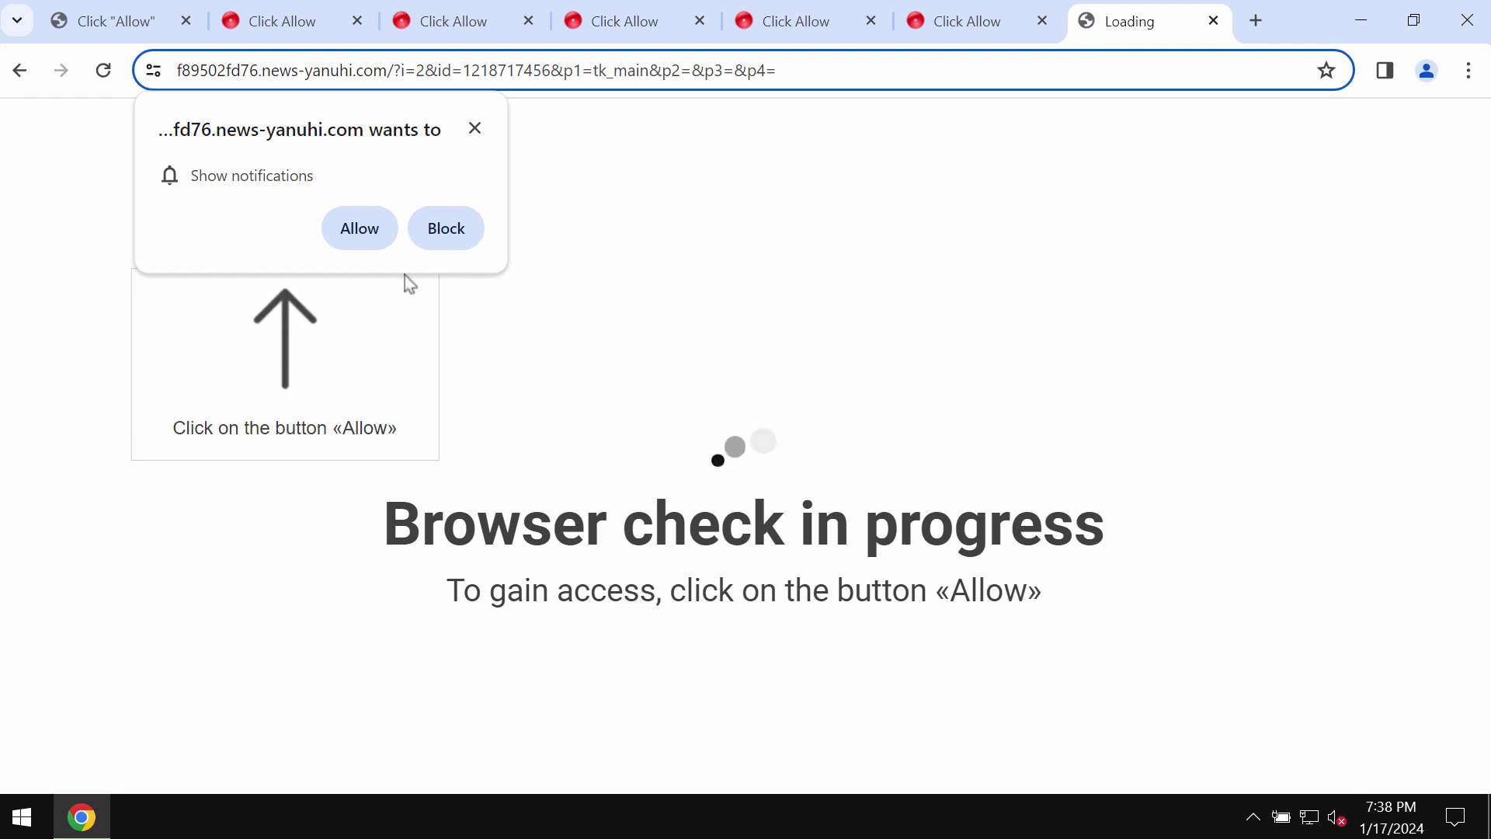
Allow news-yanuhi.com to send notifications
click(379, 239)
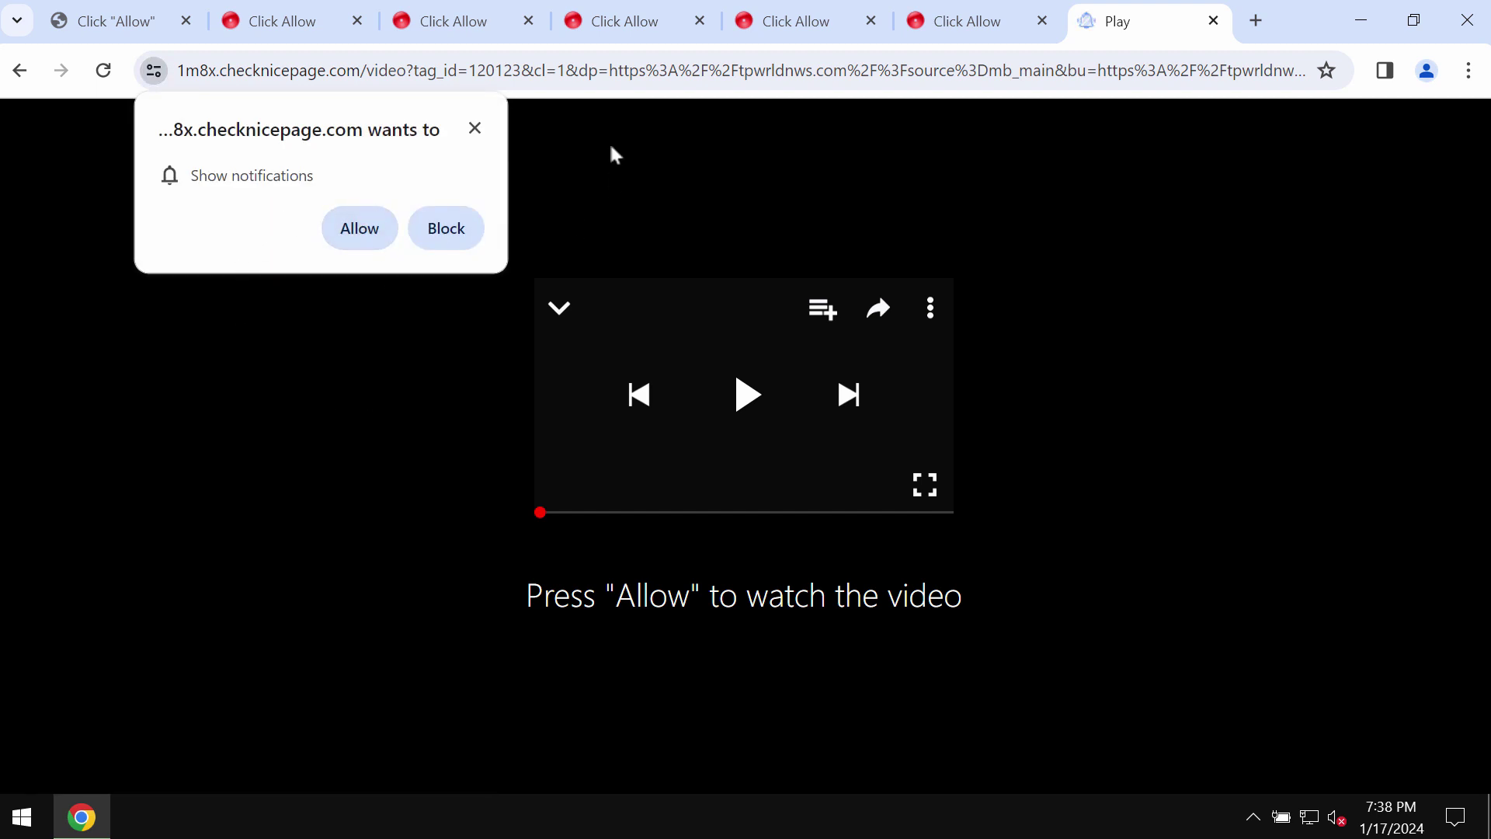
Allow checknicepage.com notifications, then close the spam video tab, leaving a new tab open
click(359, 228)
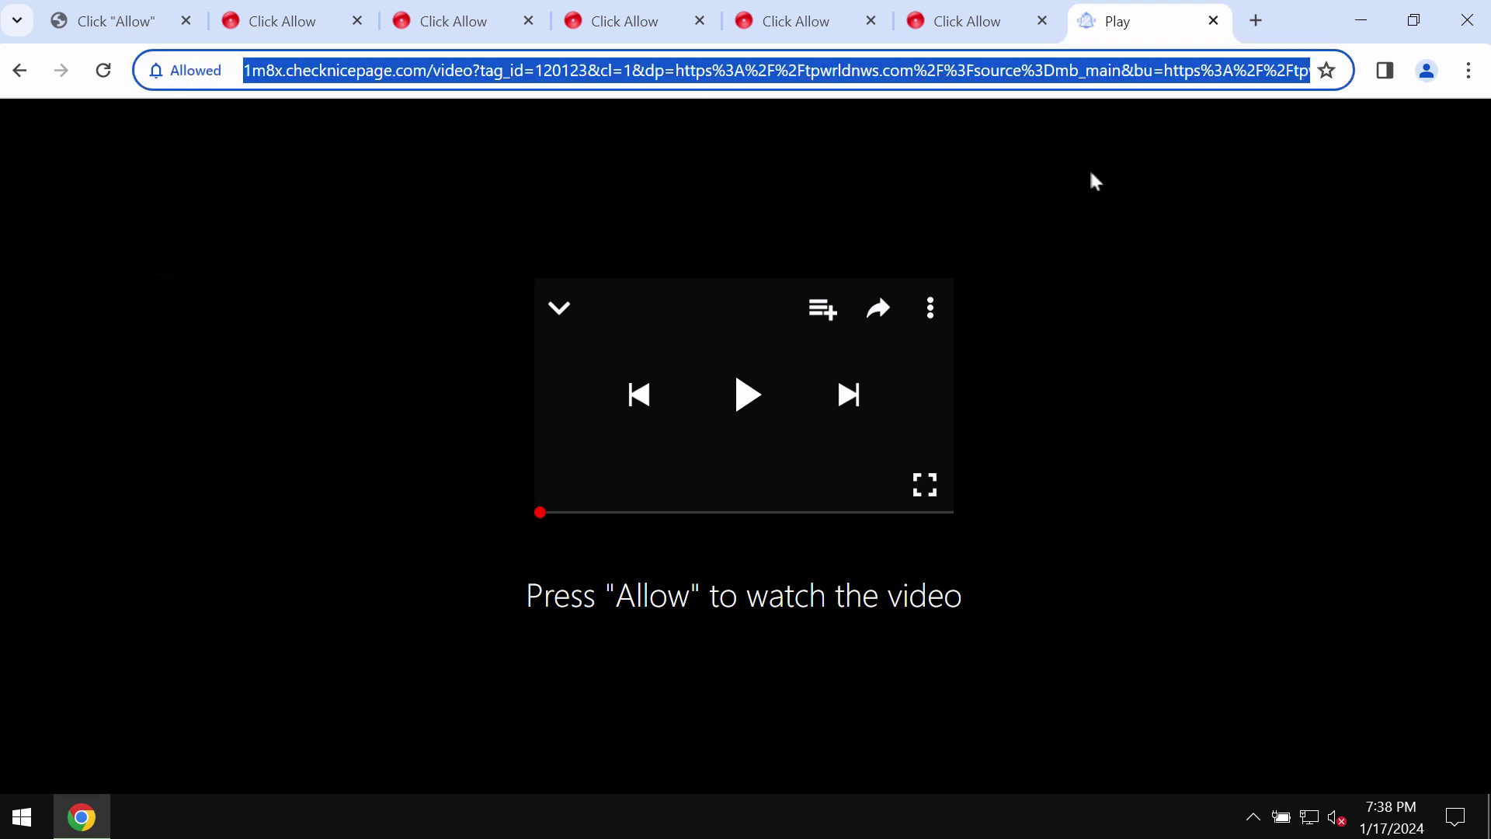
click(1256, 20)
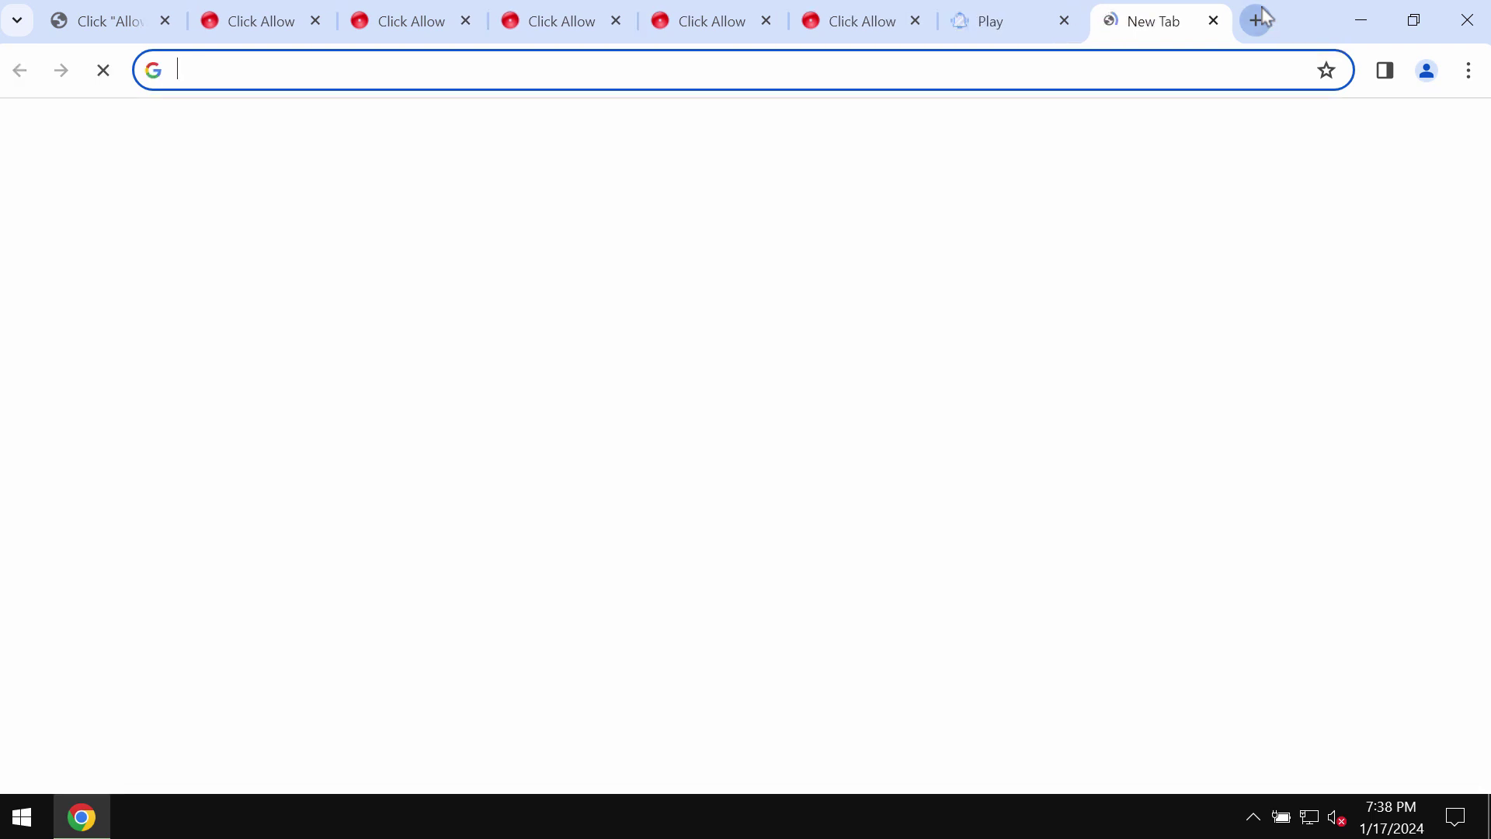
click(1045, 29)
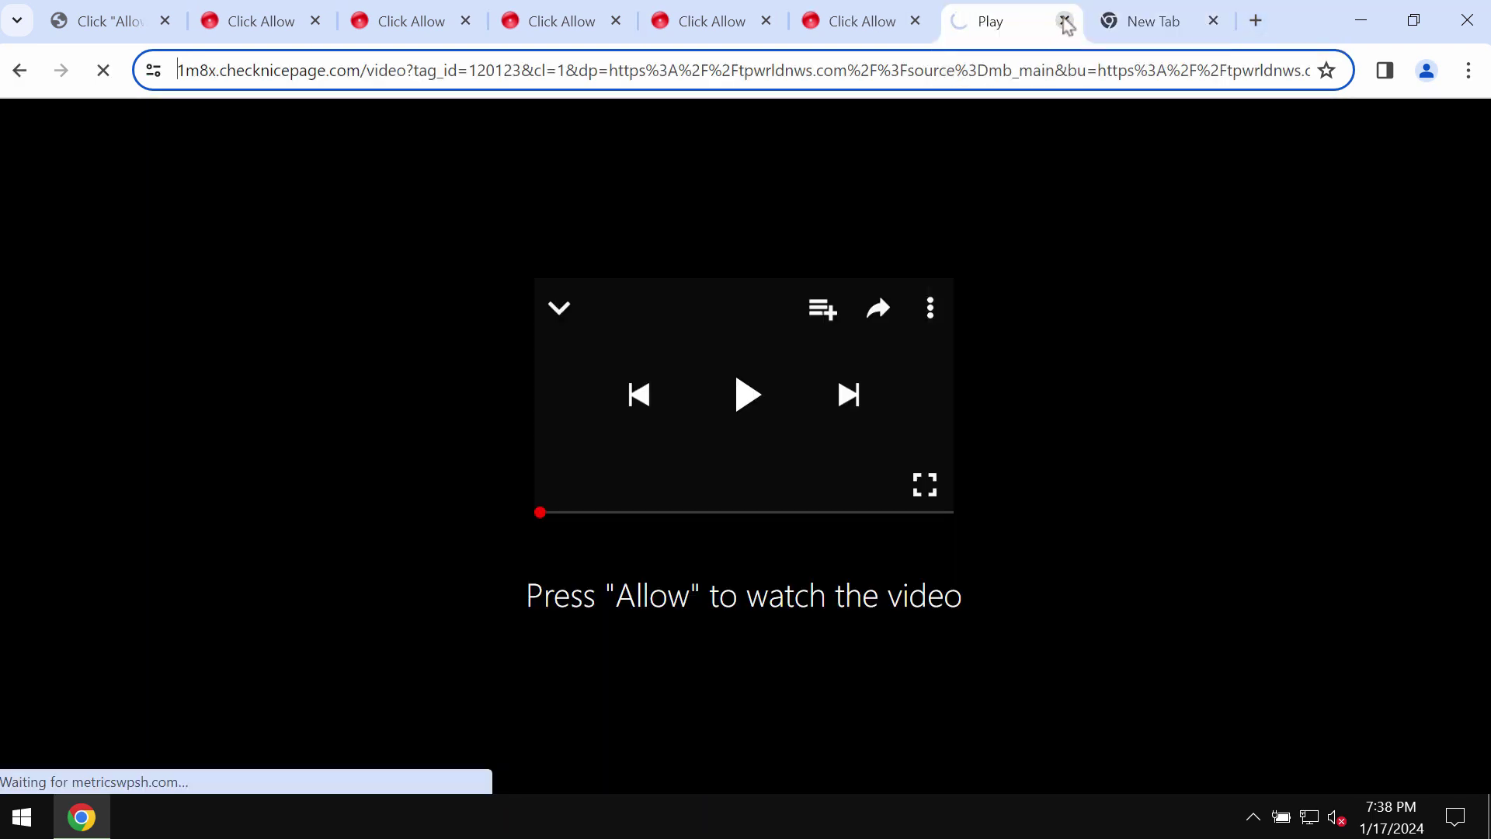
click(1136, 22)
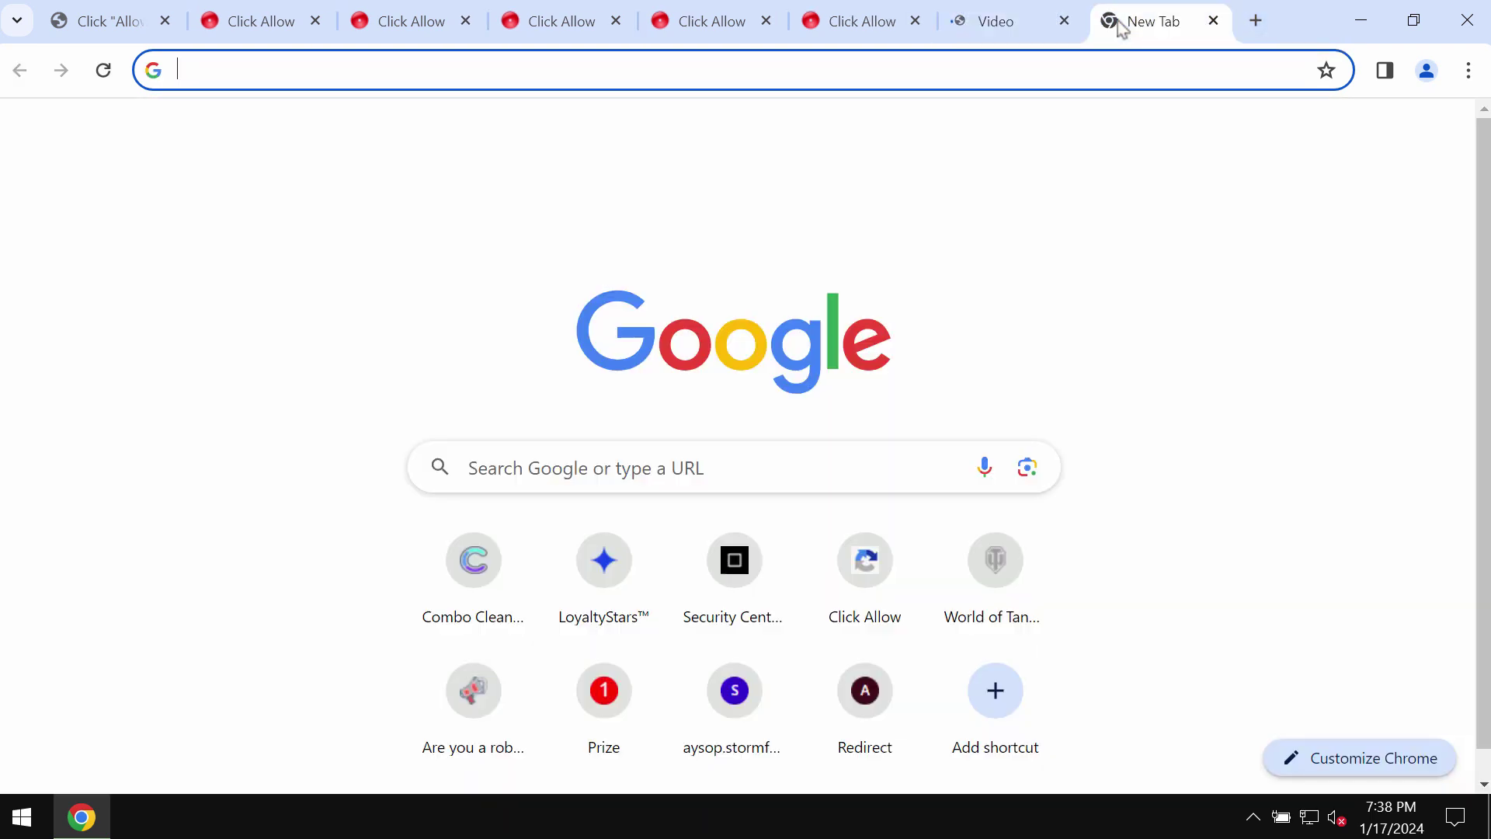
click(1063, 21)
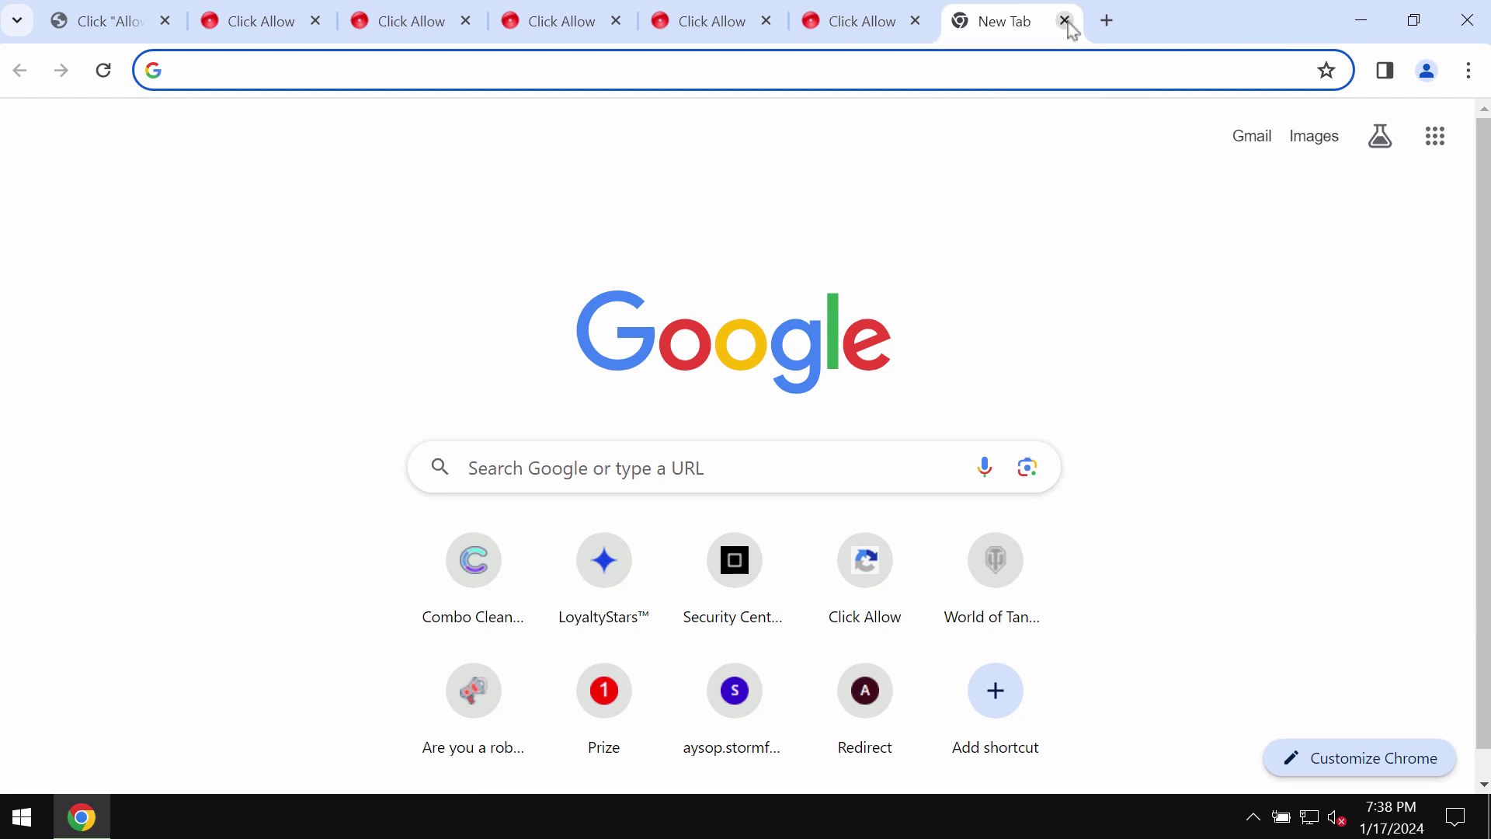
click(1468, 71)
scroll(1243, 456, down, 3)
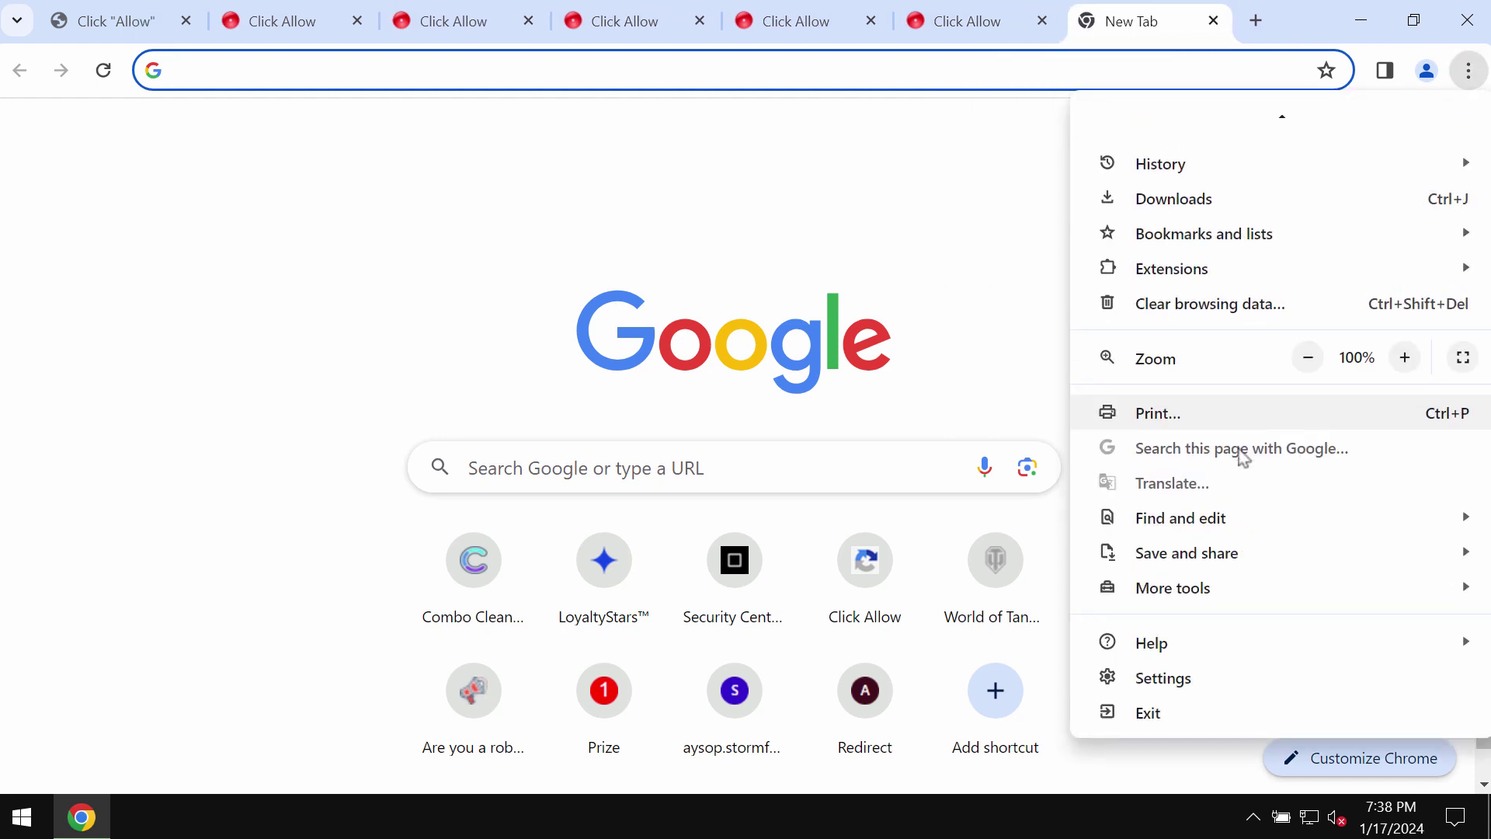
Open Chrome's Notifications site settings under Privacy and security
click(1189, 676)
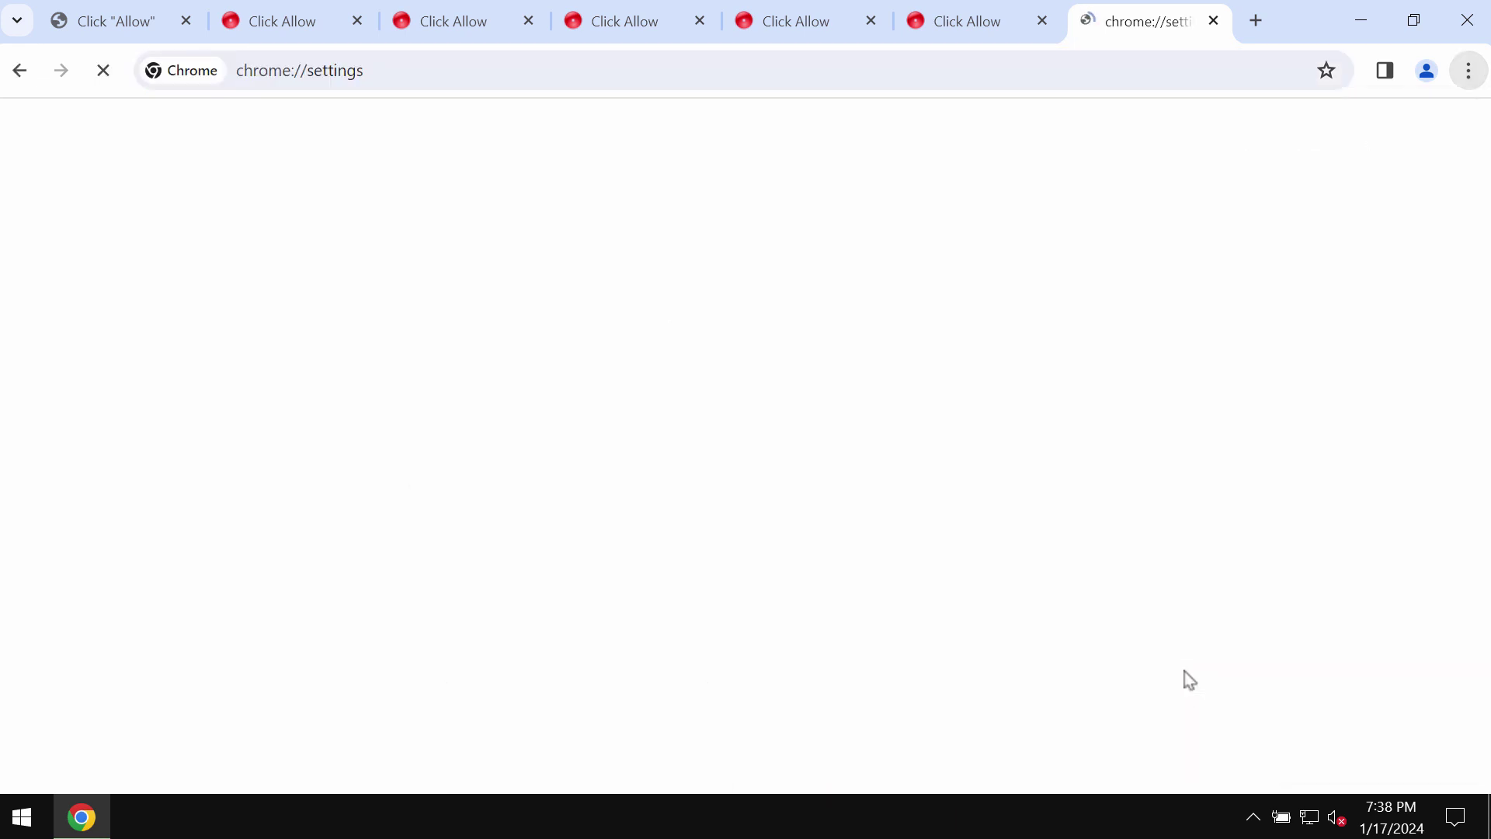
click(140, 294)
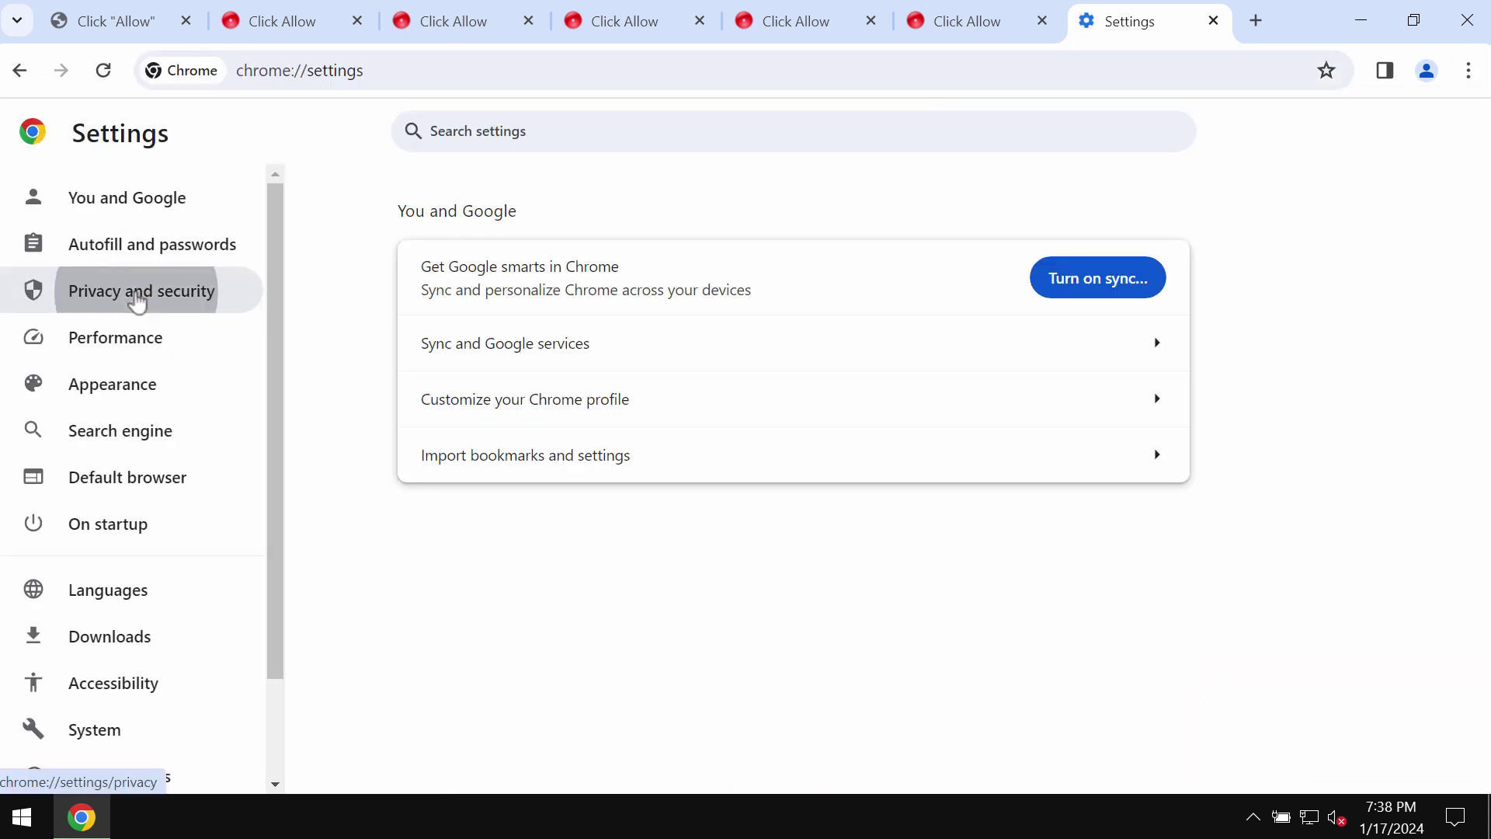
scroll(626, 396, down, 1)
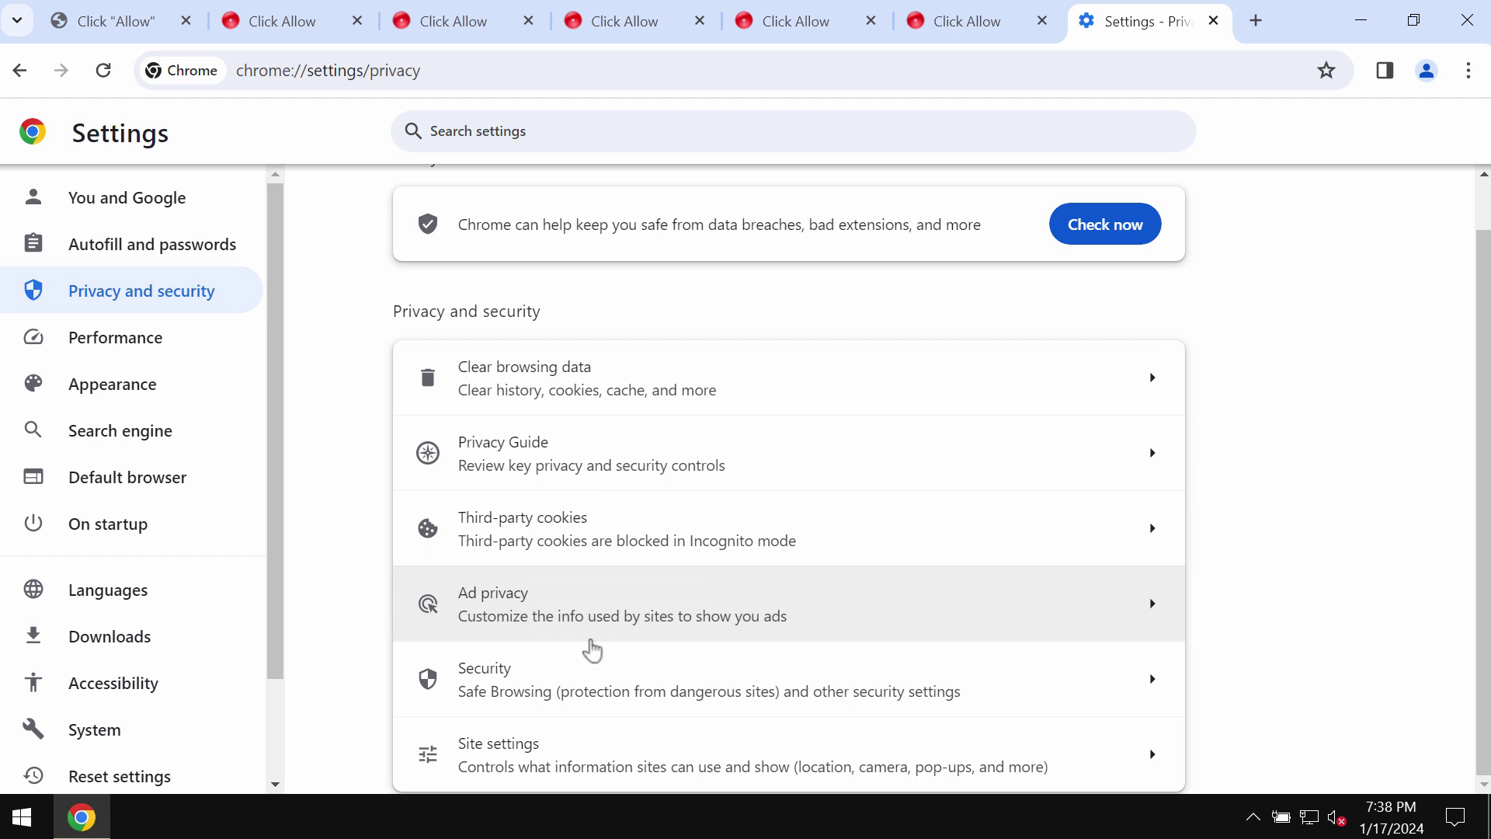
click(579, 745)
scroll(768, 687, down, 1)
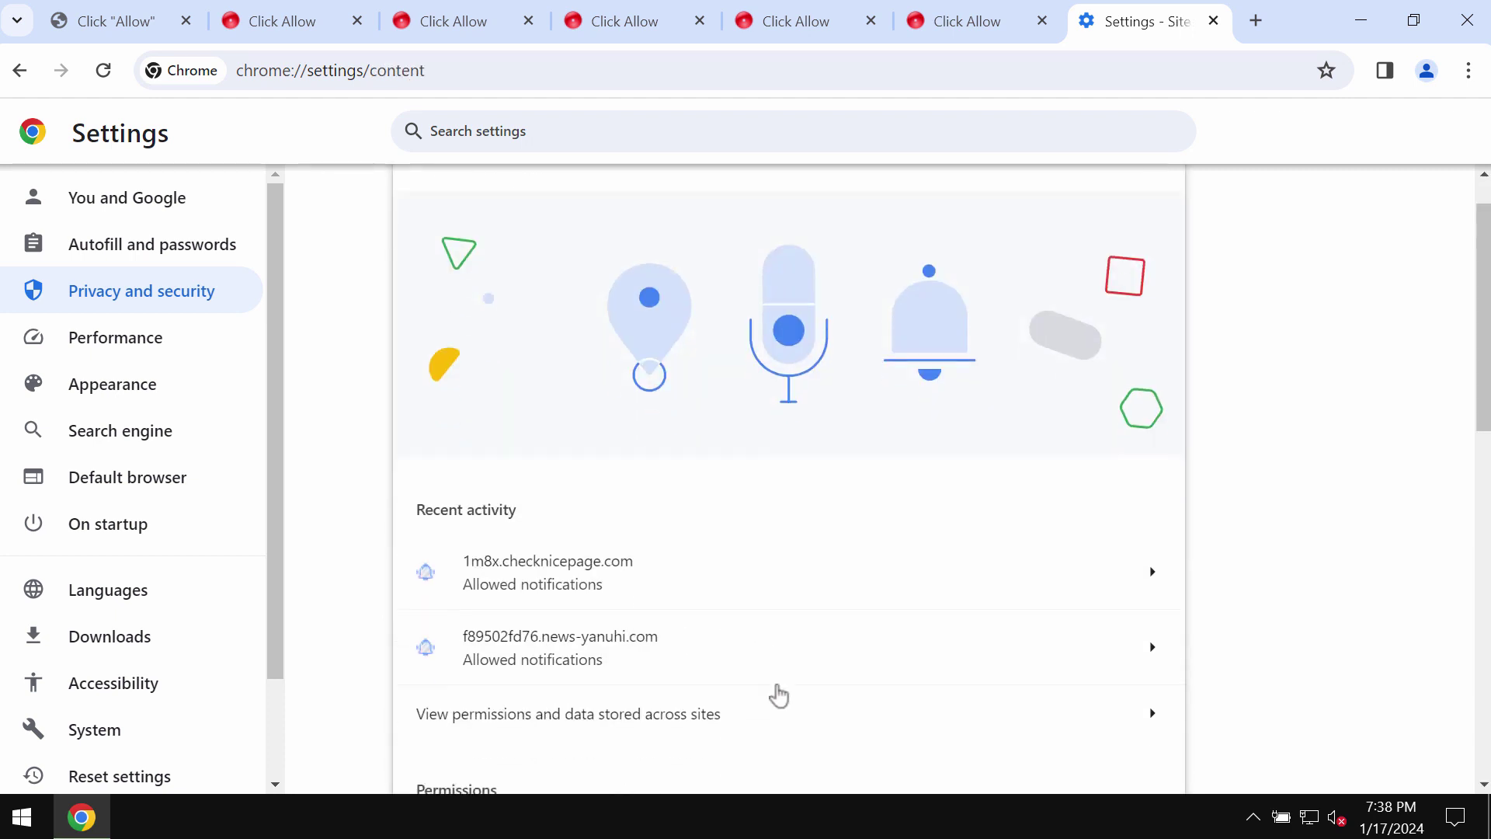
scroll(769, 687, down, 3)
click(617, 676)
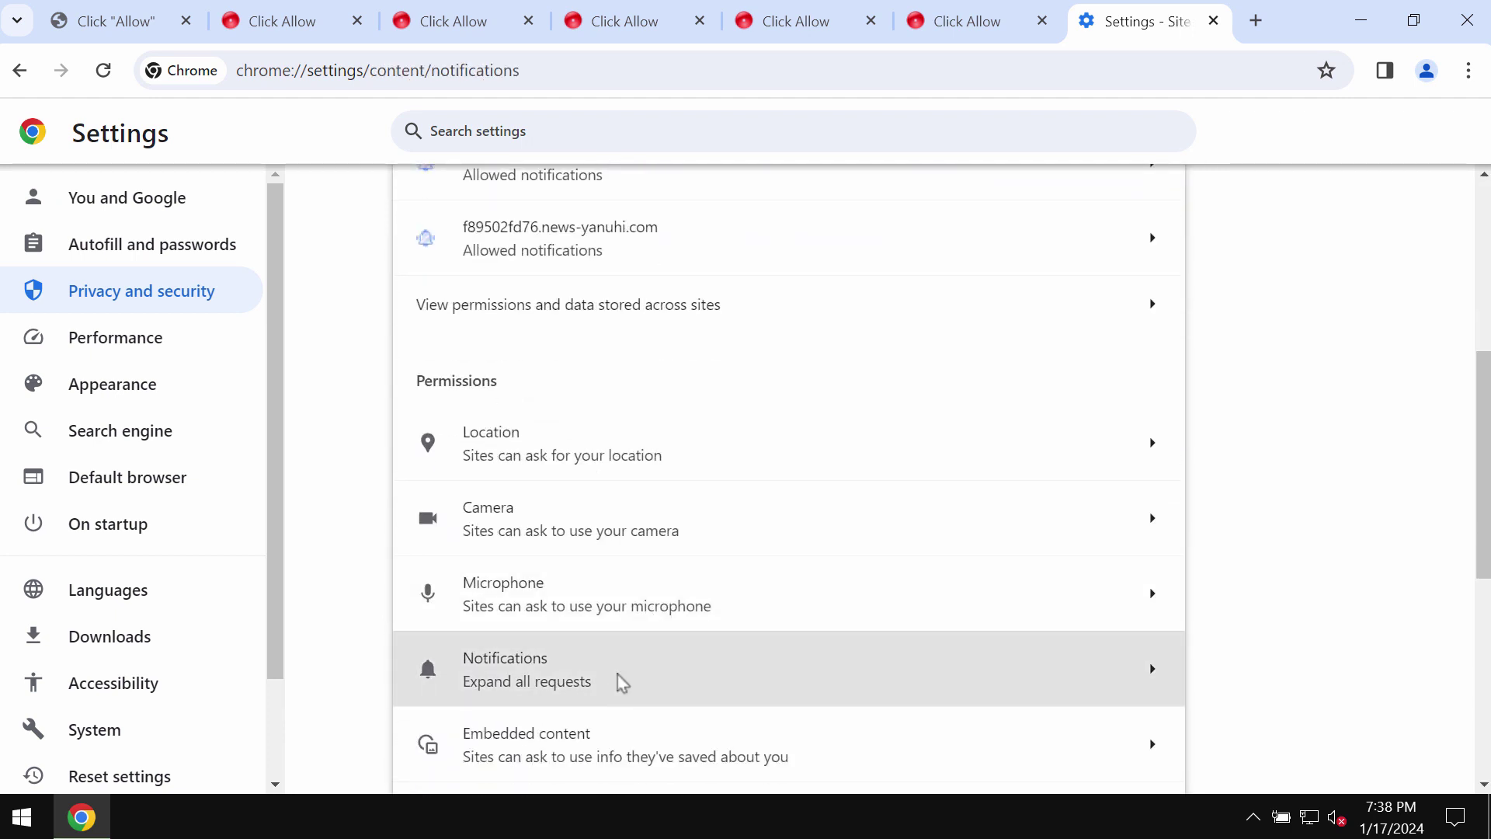
scroll(719, 723, down, 2)
scroll(719, 722, down, 1)
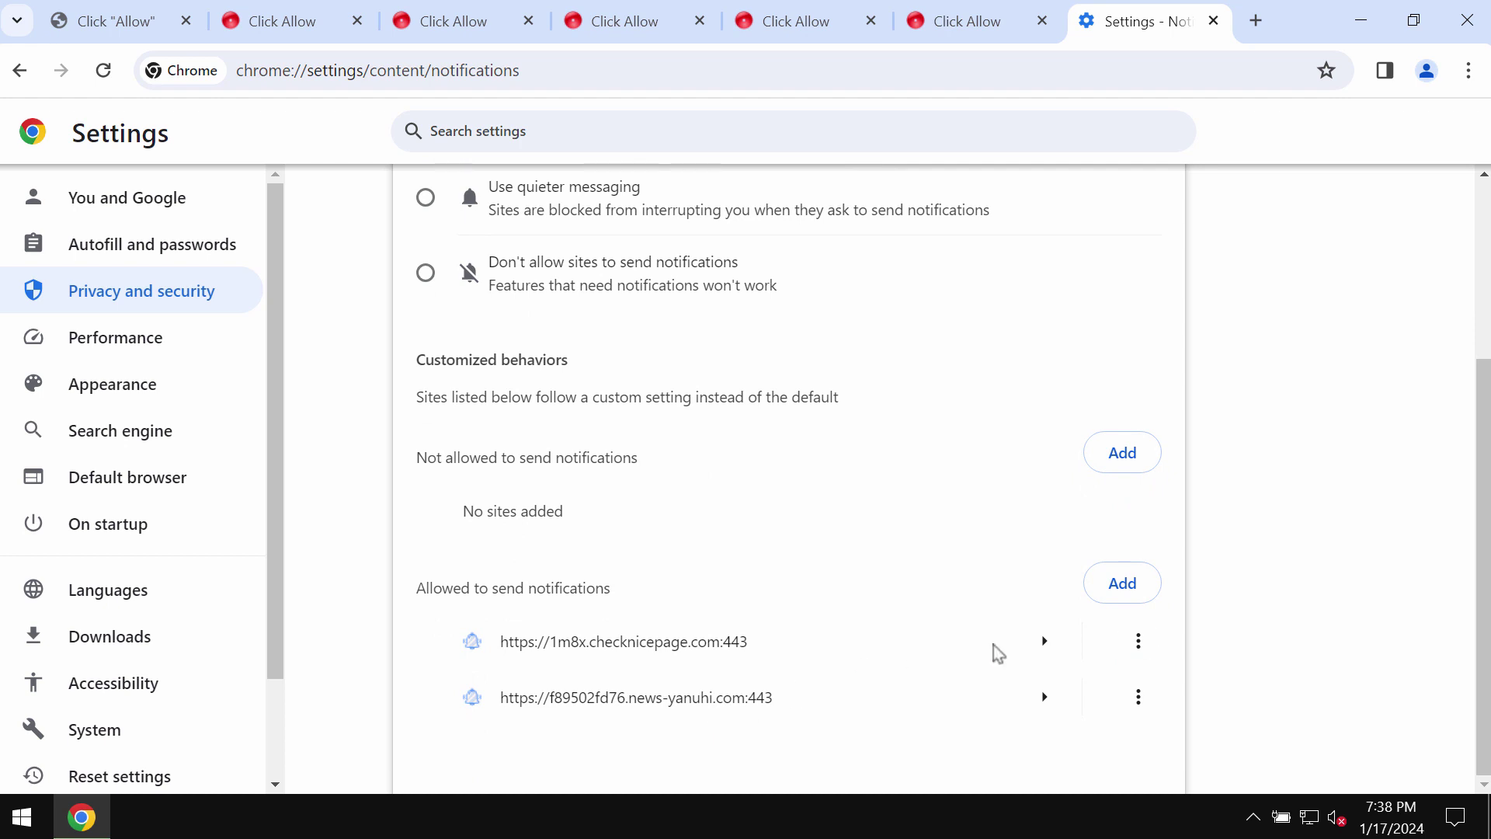
Remove checknicepage.com and news-yanuhi.com from the sites allowed to send notifications
click(1137, 641)
click(1063, 738)
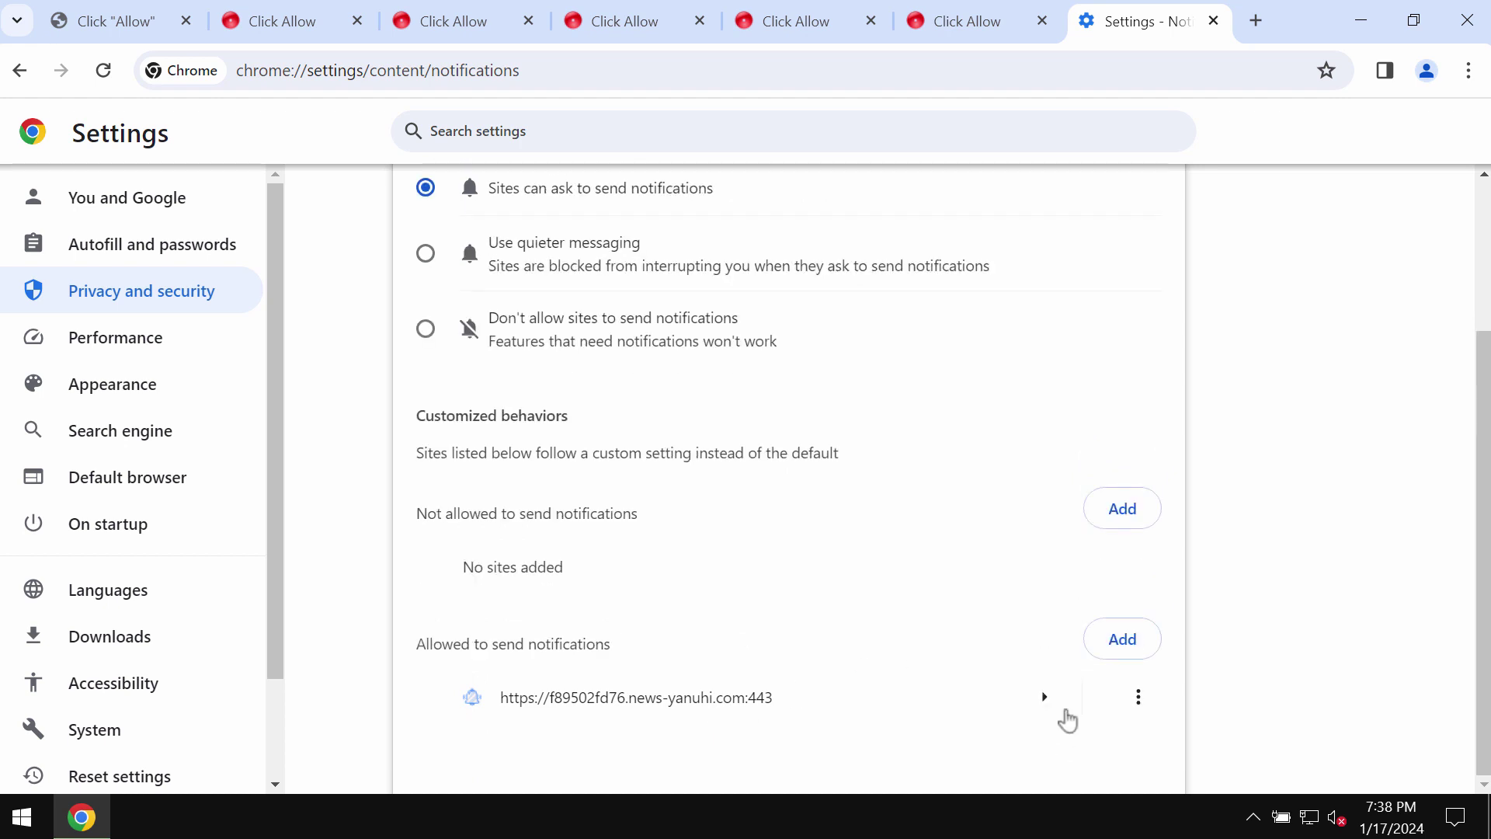
click(1137, 697)
click(1072, 692)
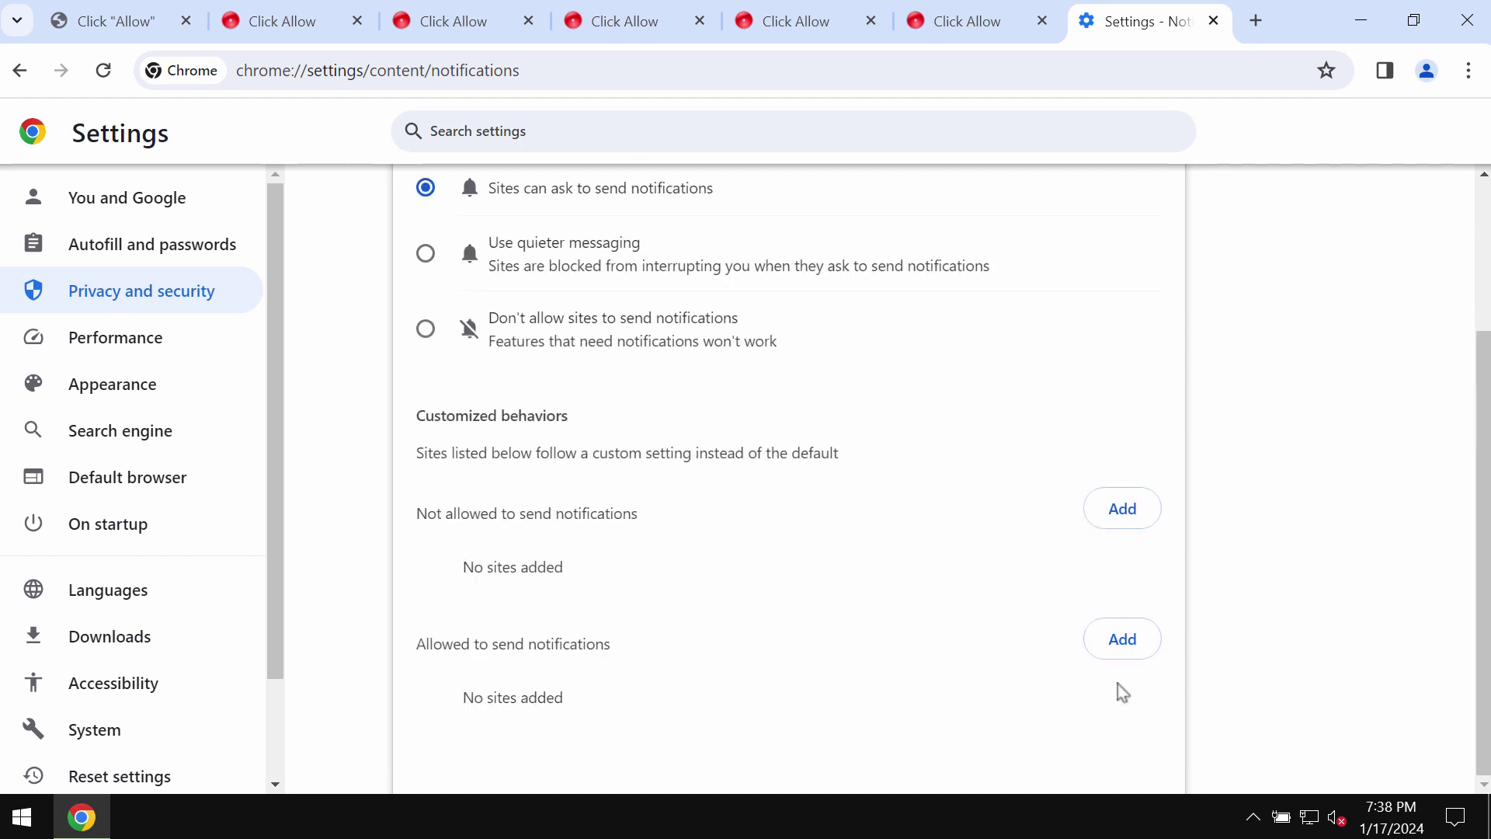
click(1054, 70)
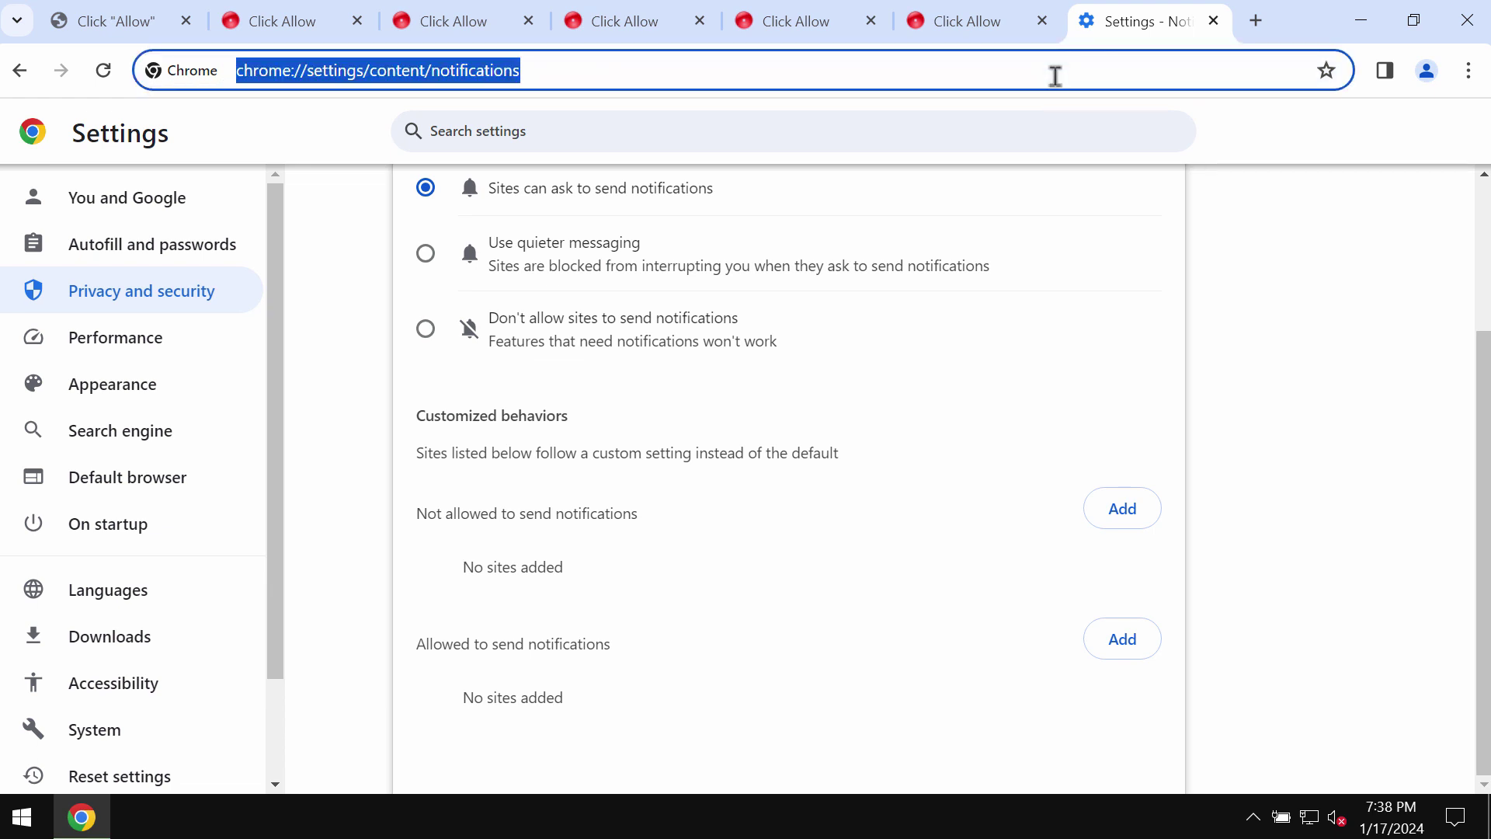
text(co)
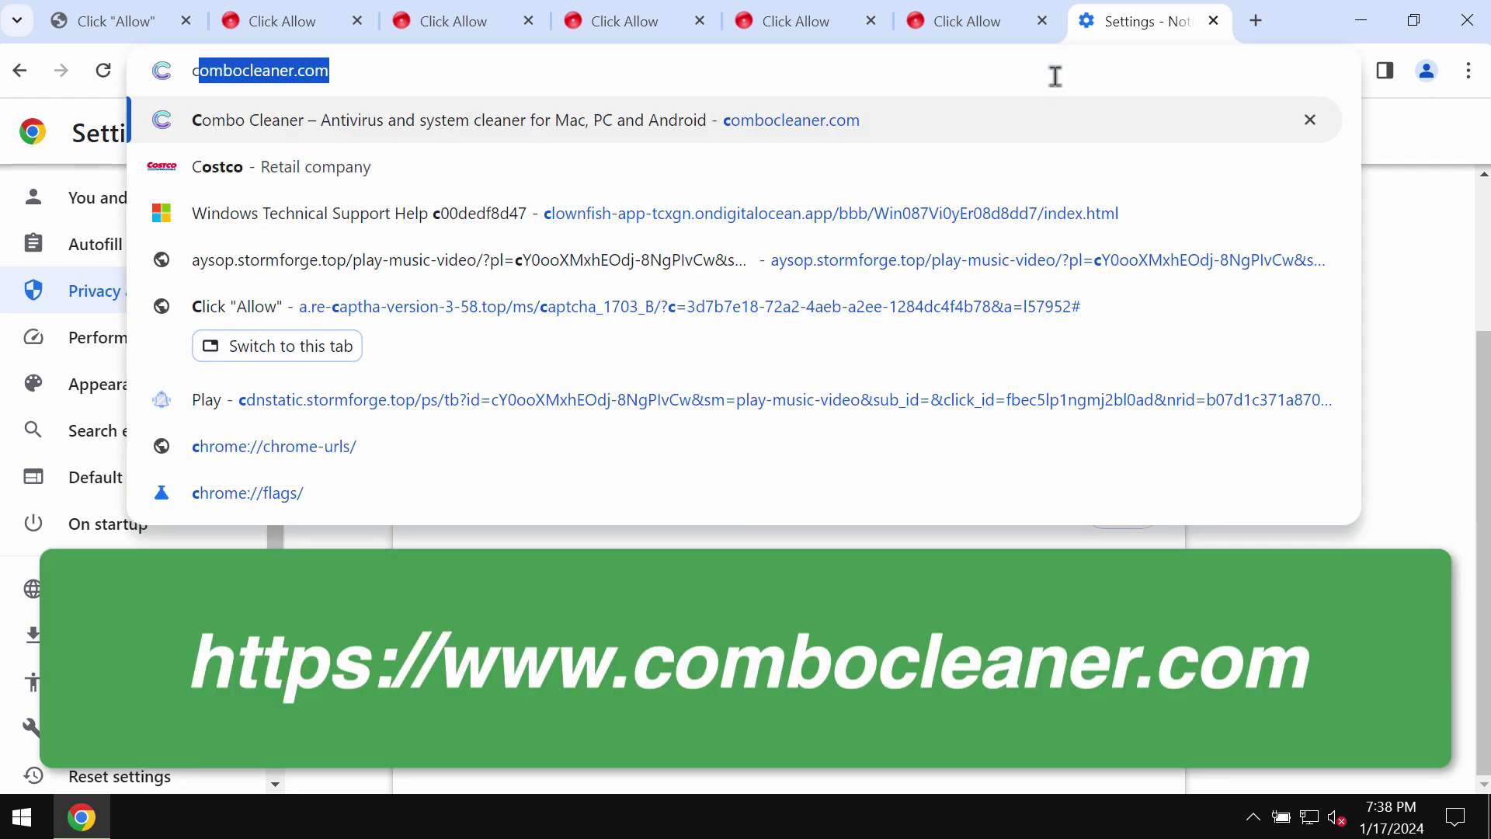
Load combocleaner.com, then minimise Chrome to show the desktop
key(Return)
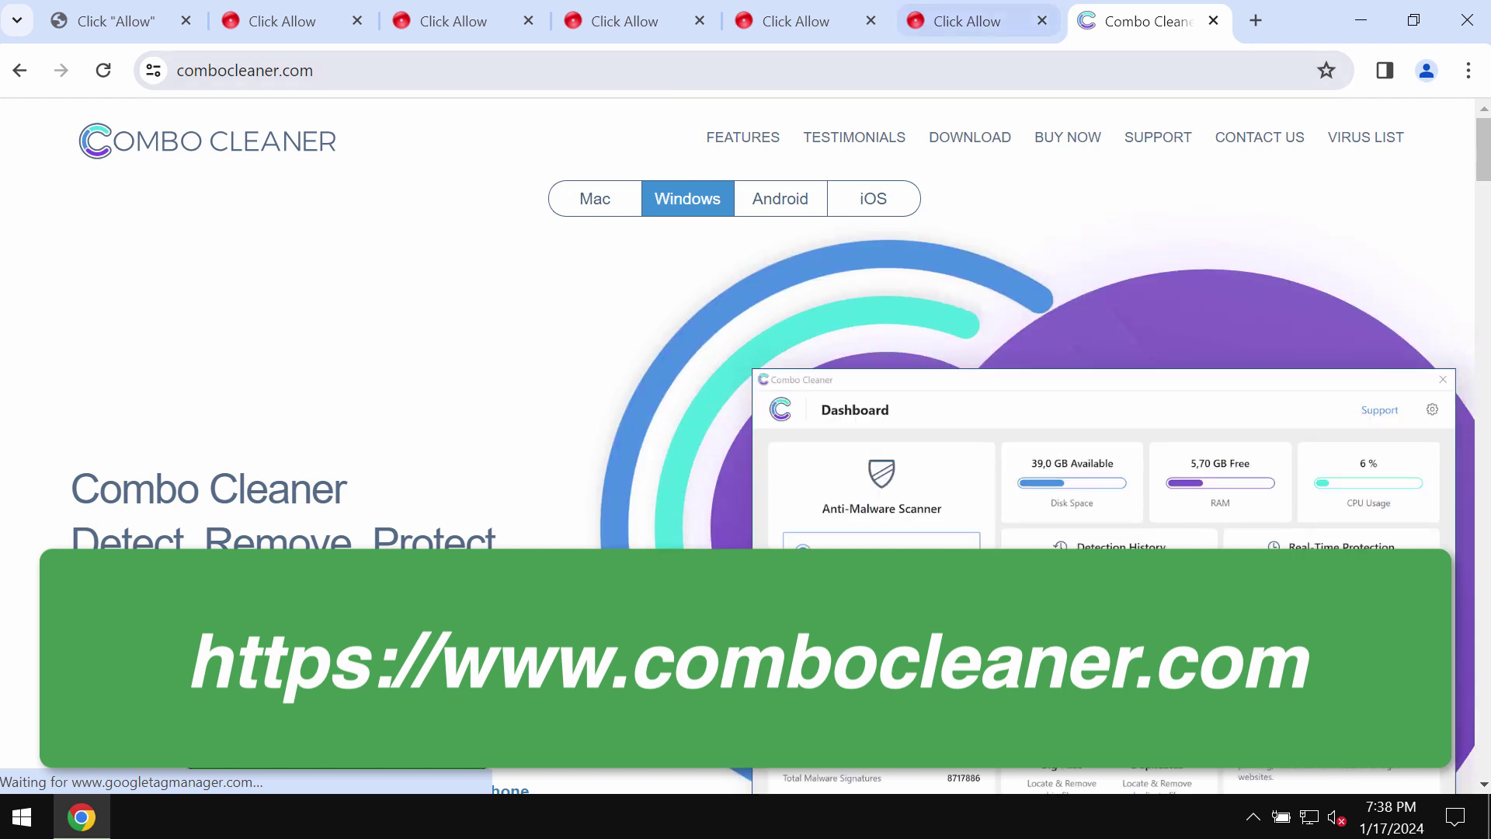
click(1361, 21)
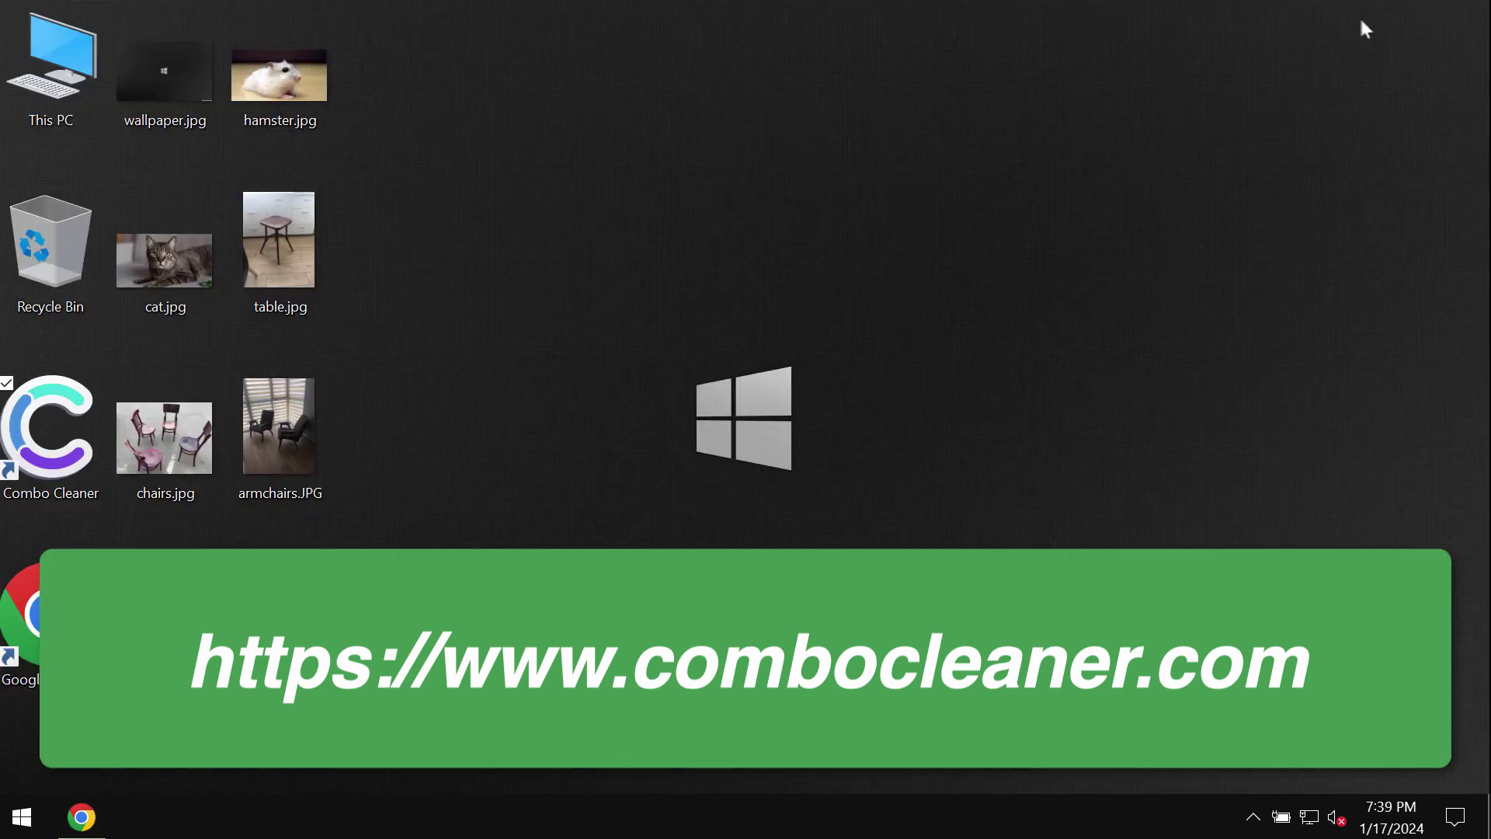
Launch Combo Cleaner from its desktop shortcut
double_click(52, 431)
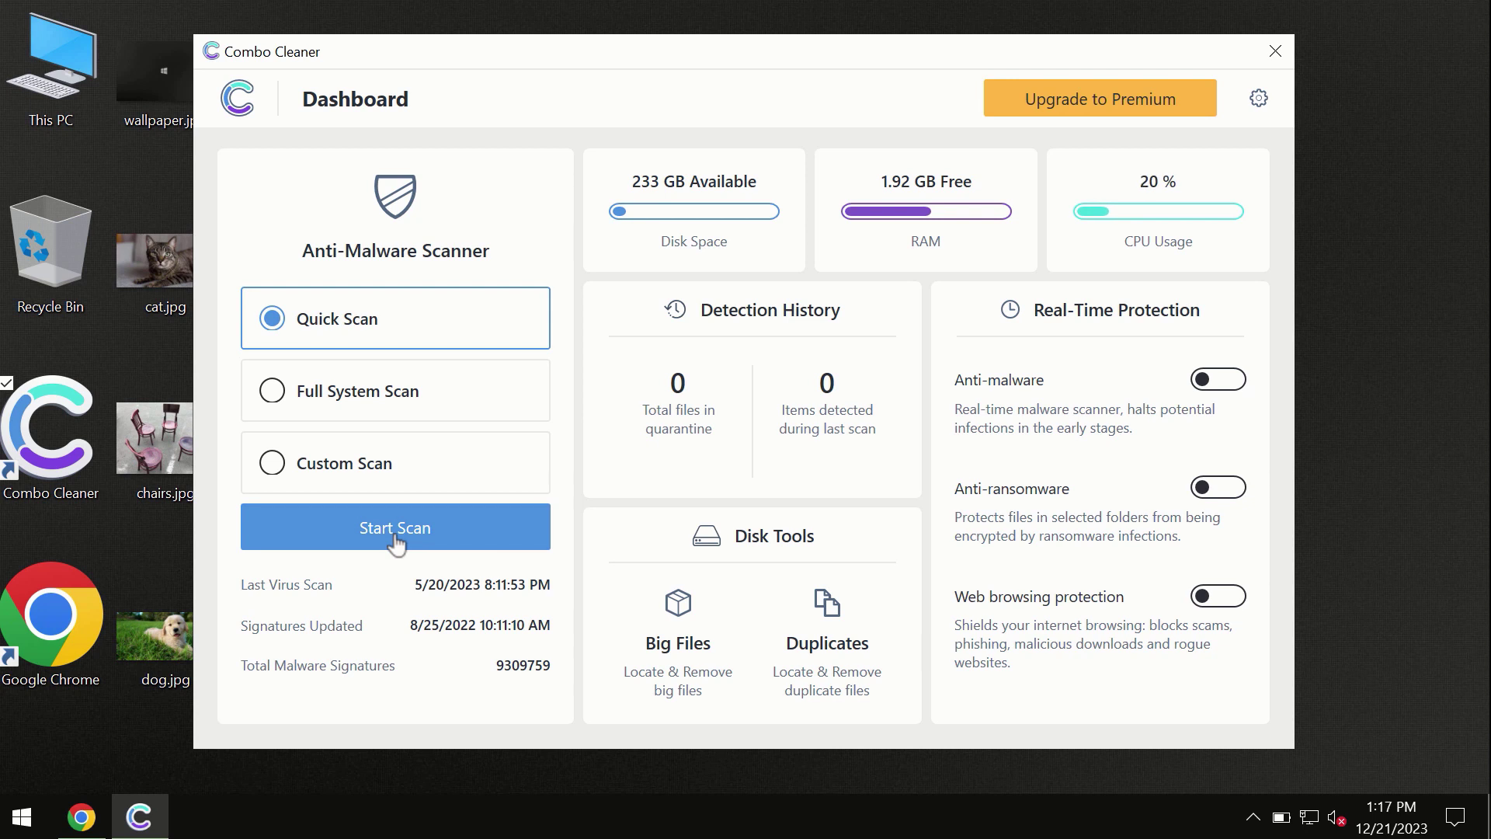
mouse_move(83, 816)
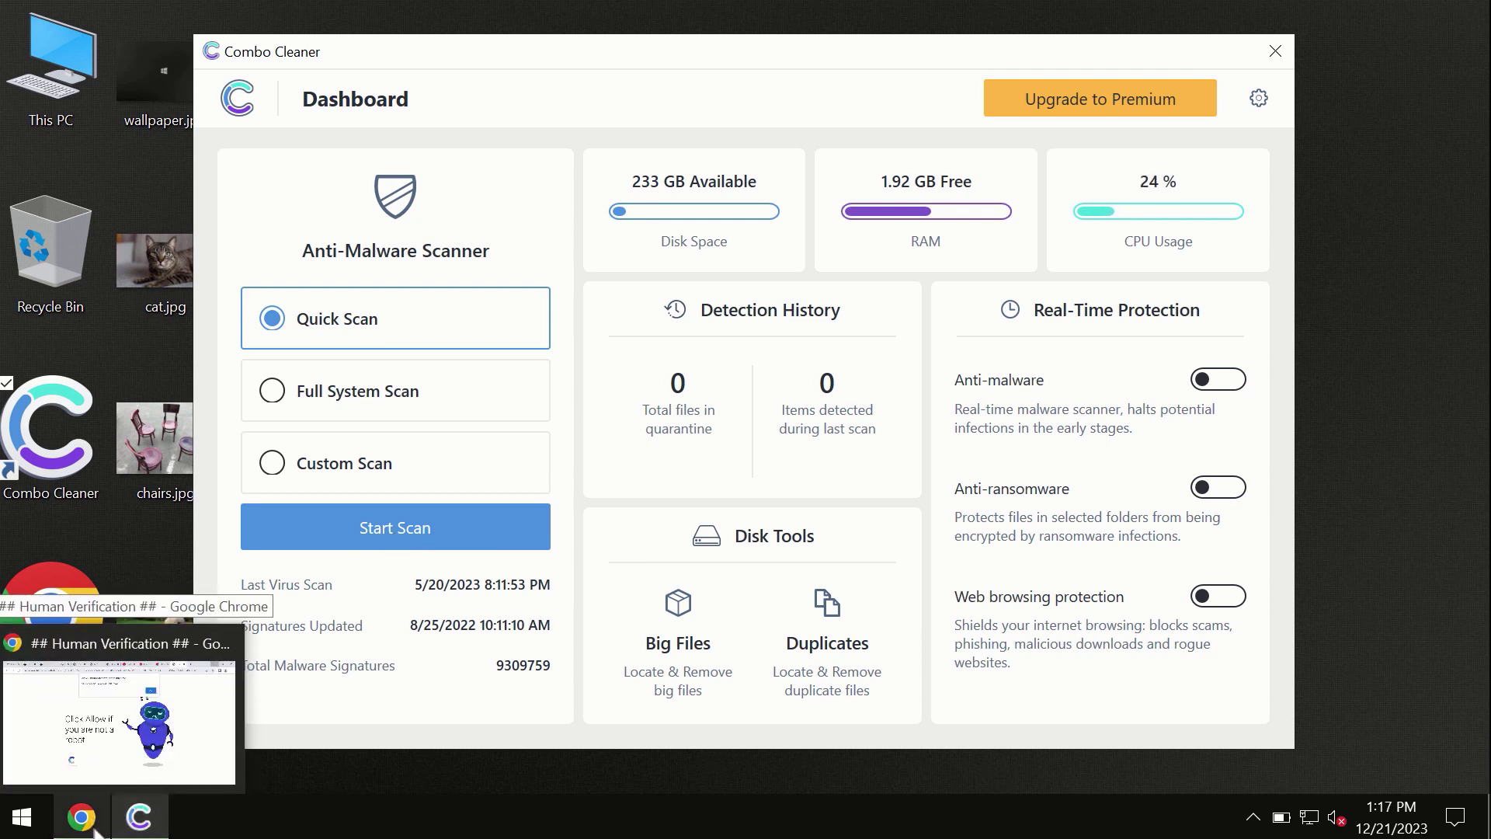
Bring Chrome back, load combocleaner.com in a new tab, then minimise Chrome
click(82, 817)
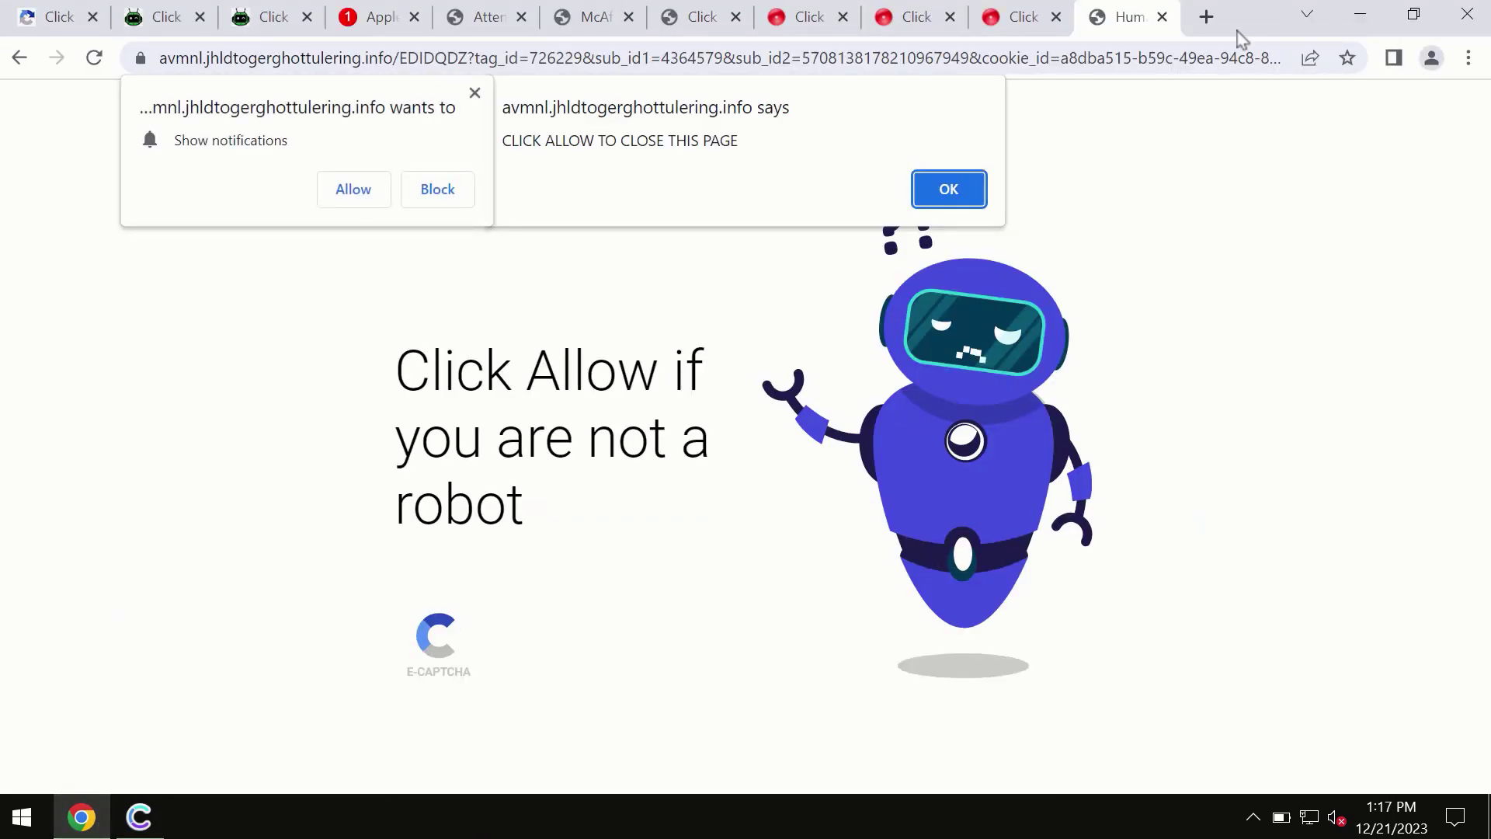
click(1211, 16)
text(combocleaner.com)
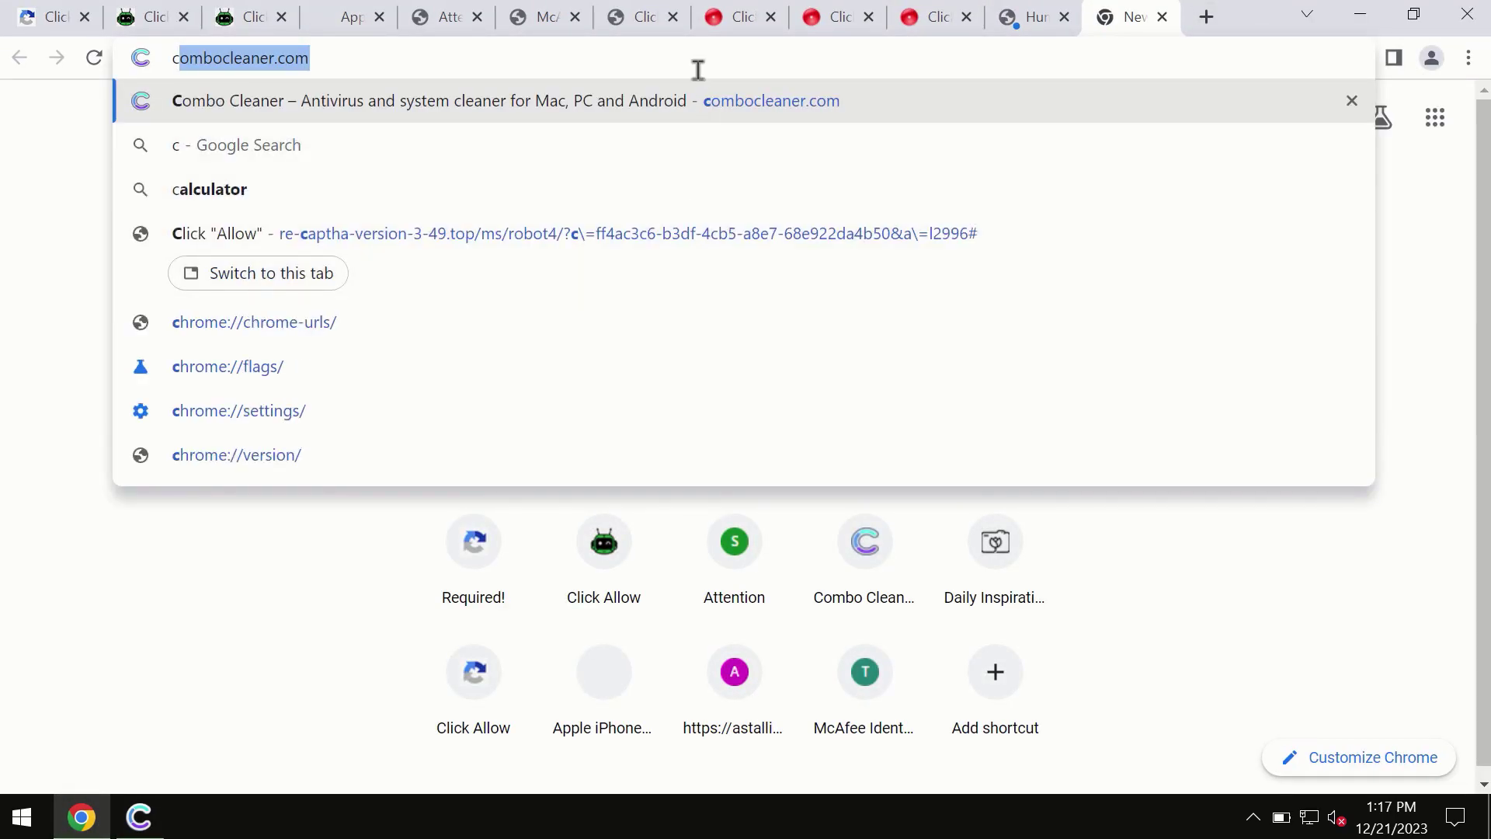
key(Return)
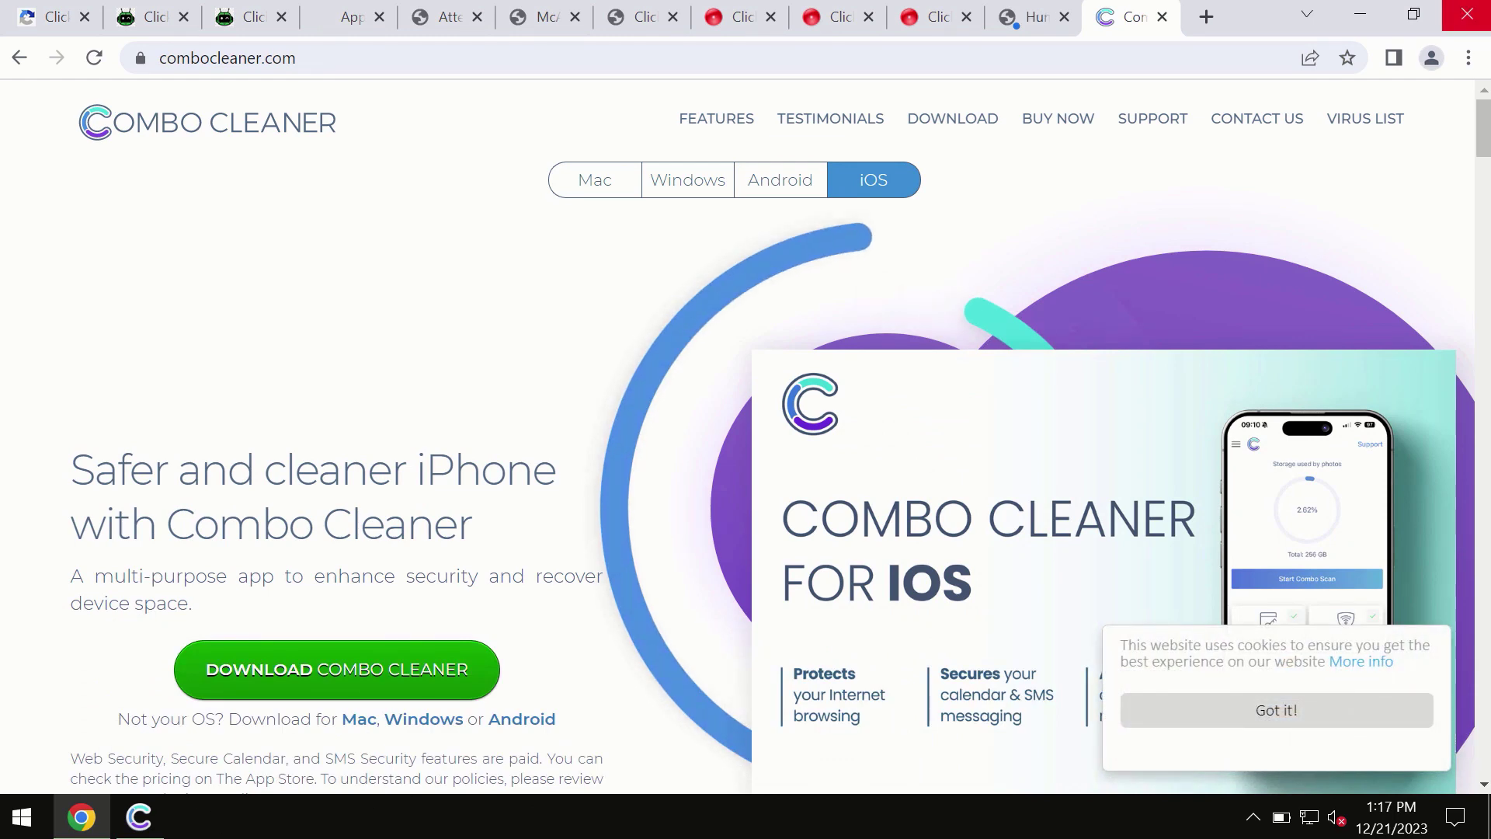
click(1359, 15)
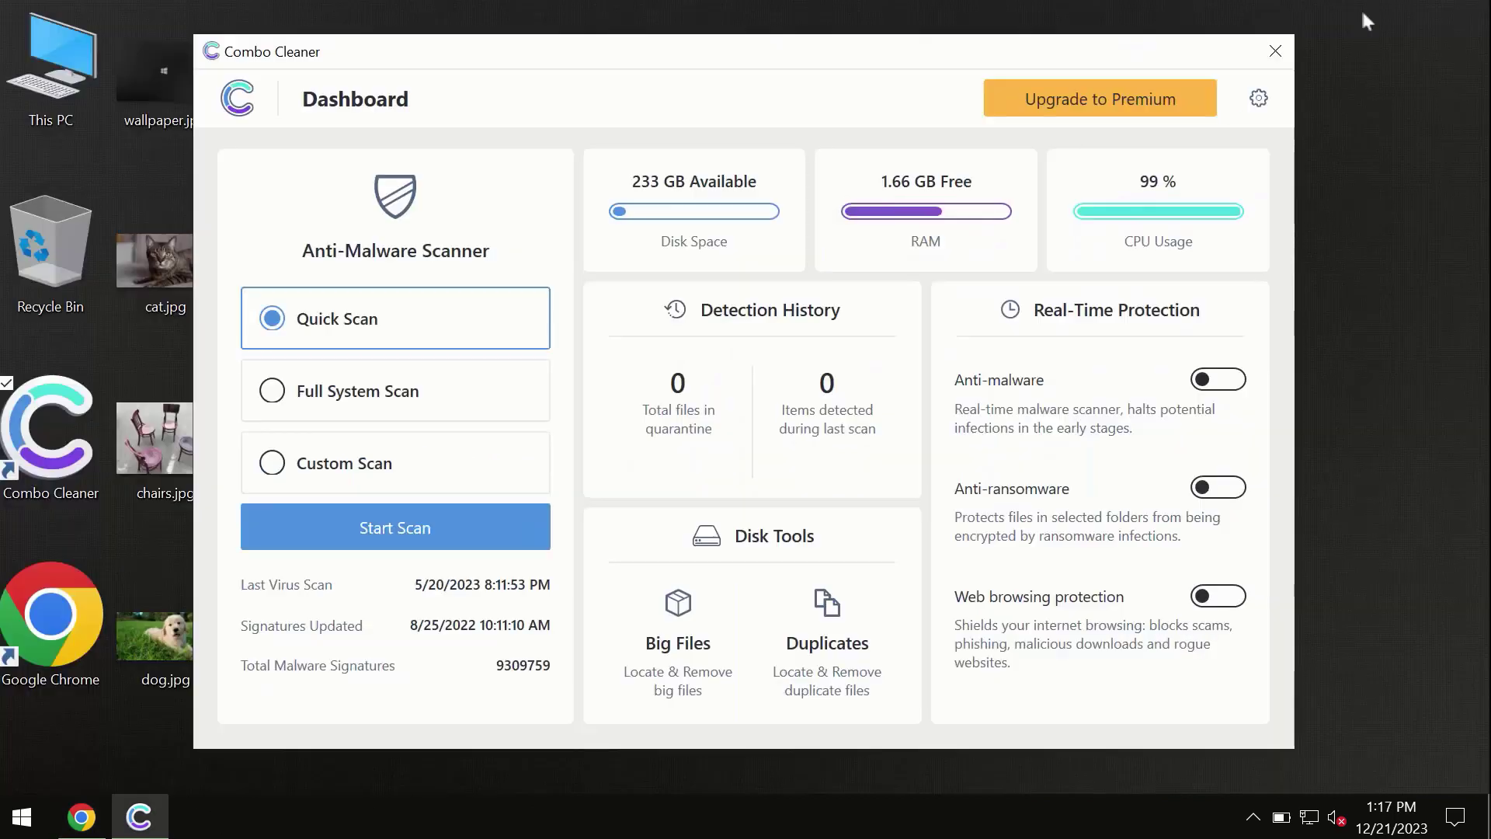
Run a Quick Scan that detects six spam ad threats, including news-dudafa.com Ads
click(393, 528)
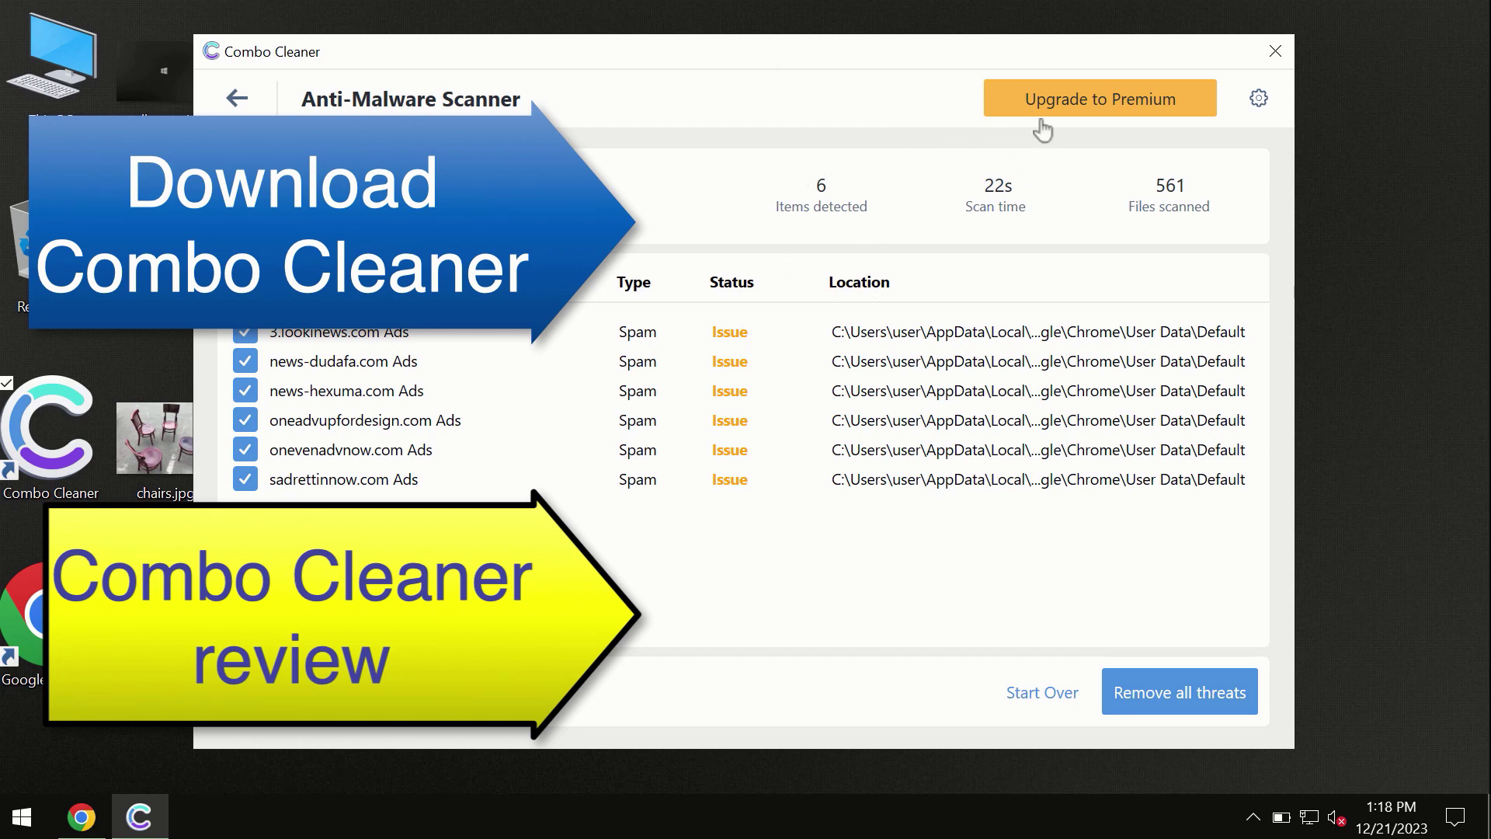
click(1068, 113)
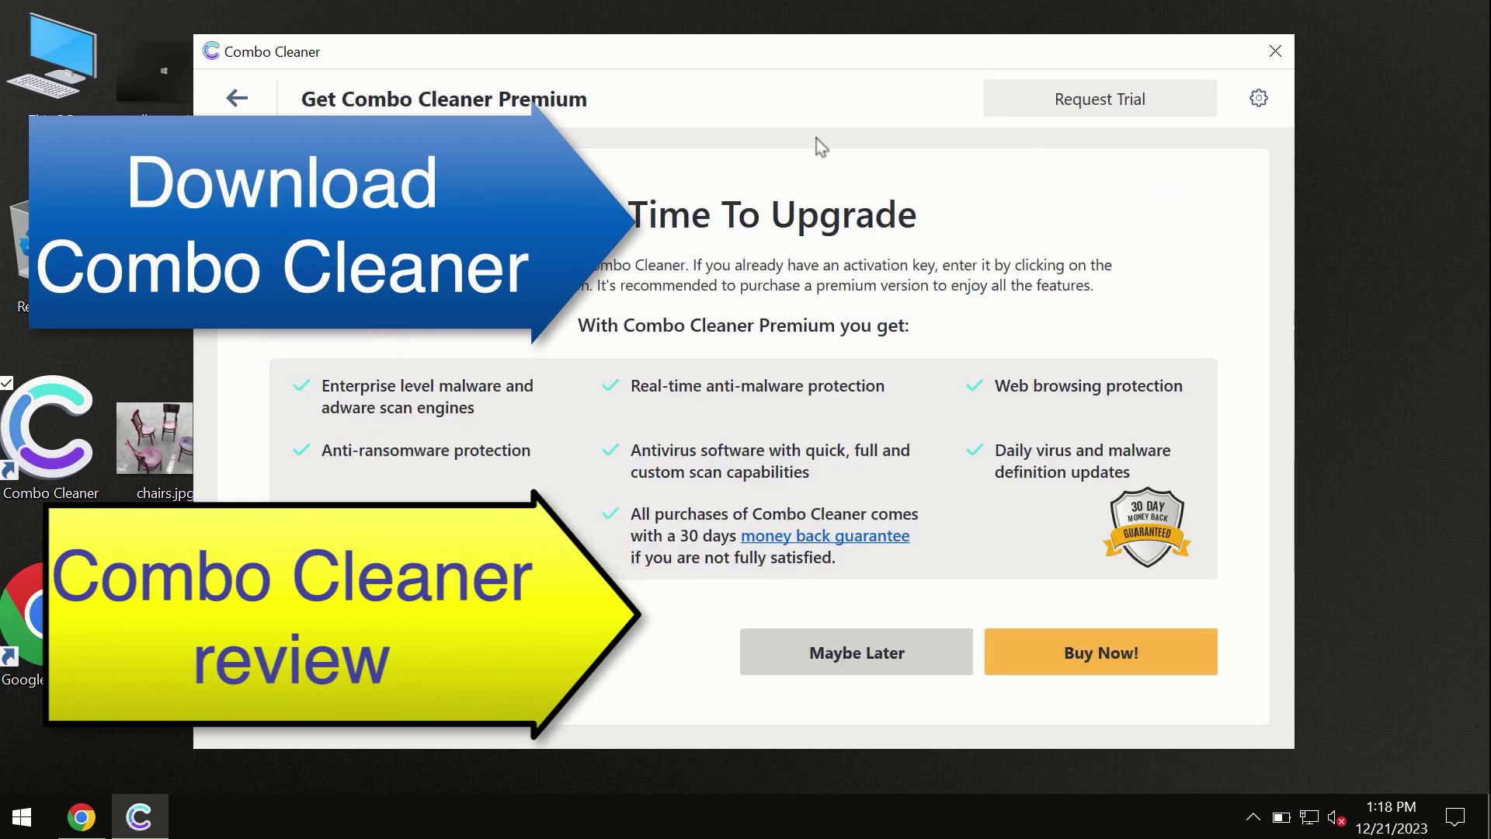
click(239, 99)
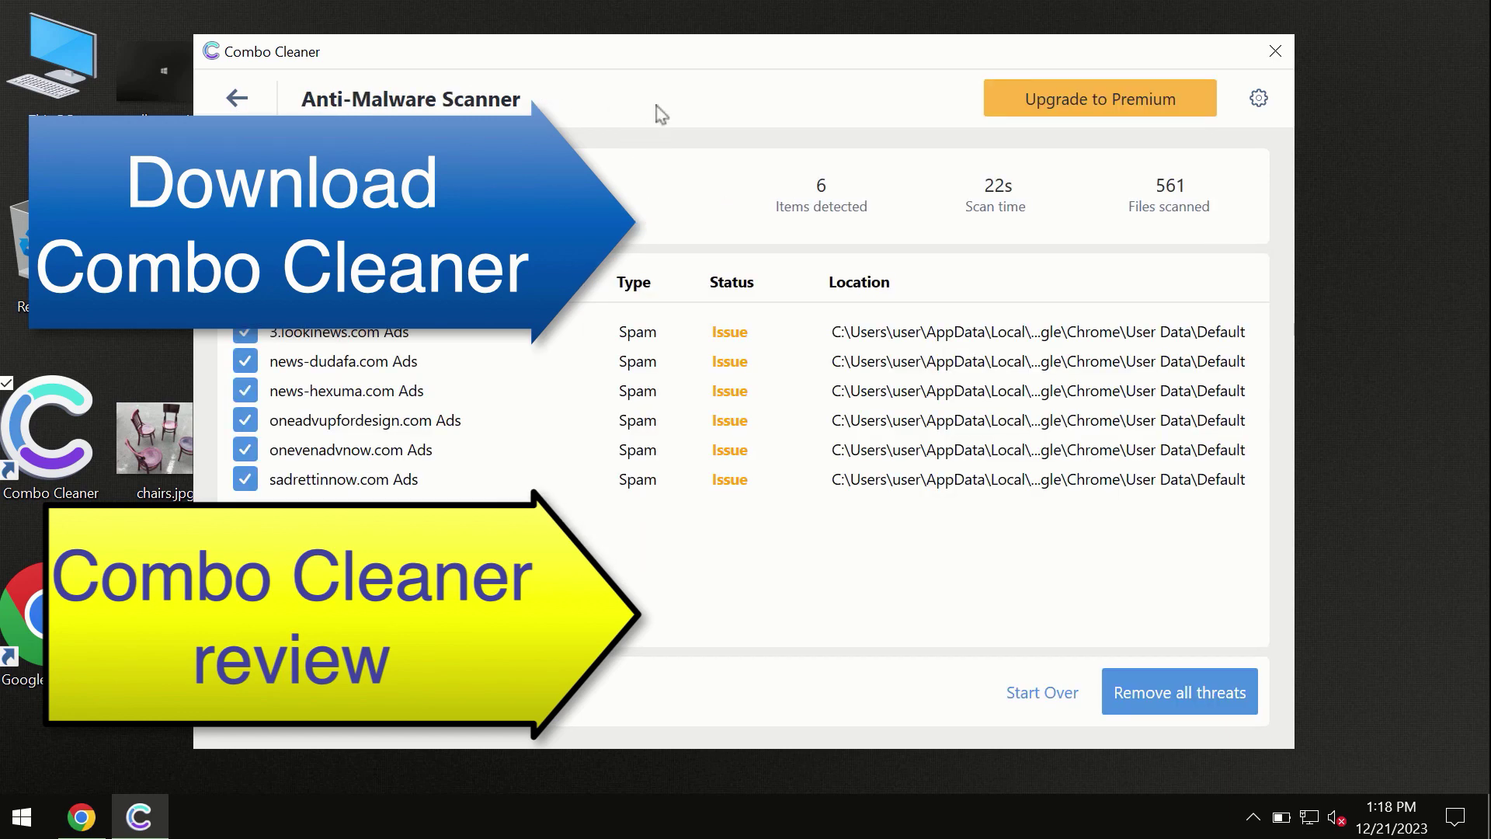